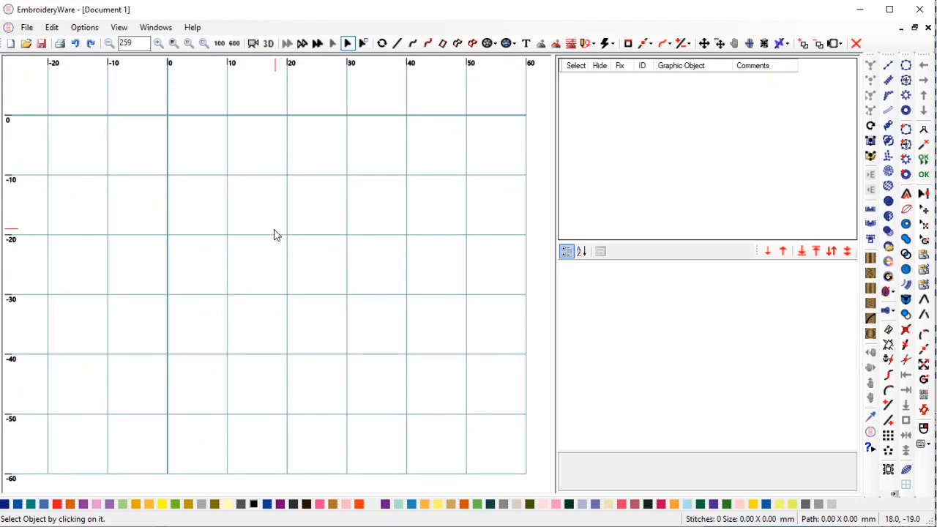
Show the File > Import file submenu with the 'Lettering set in PES format' option.
left_click(27, 28)
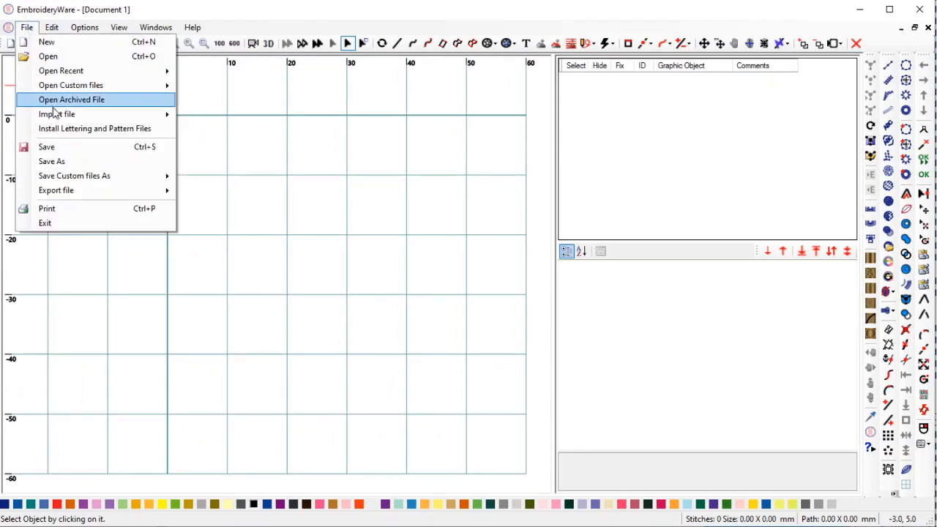
mouse_move(57, 119)
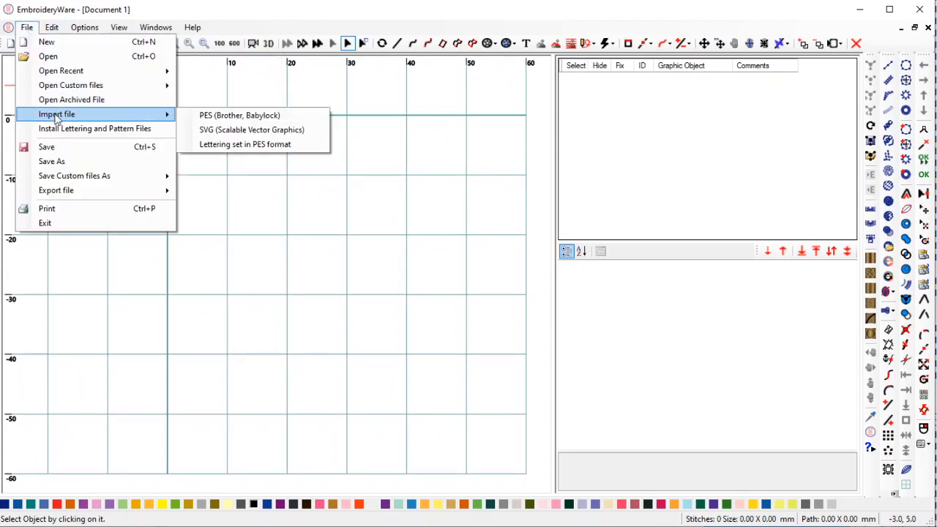
Choose Lettering set in PES format and add letter rows for 'abcdefghijklmnopqrstuvwxyz'.
left_click(234, 142)
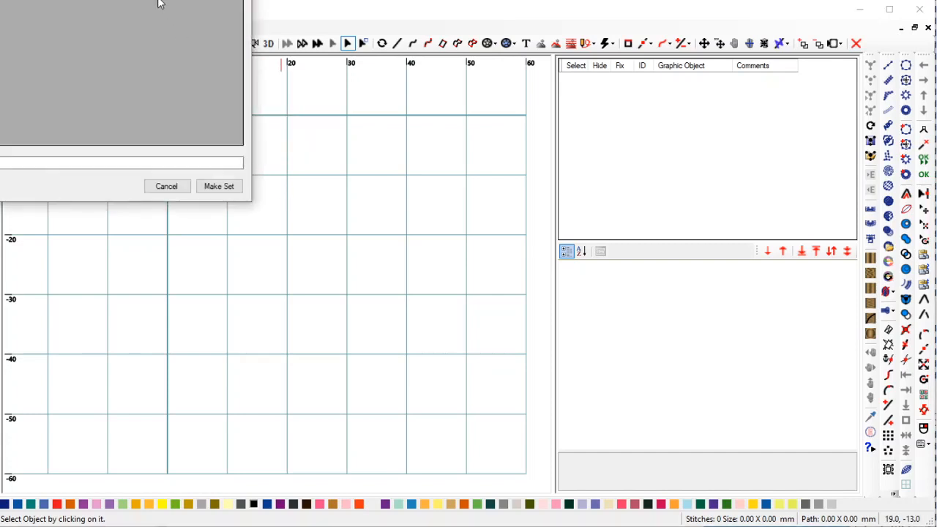
left_click_drag(125, 0, 409, 121)
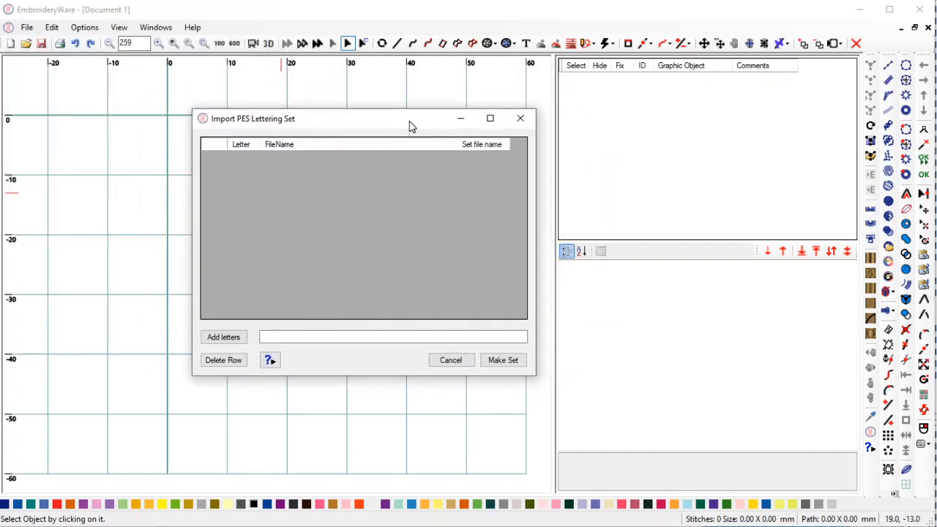
left_click(347, 336)
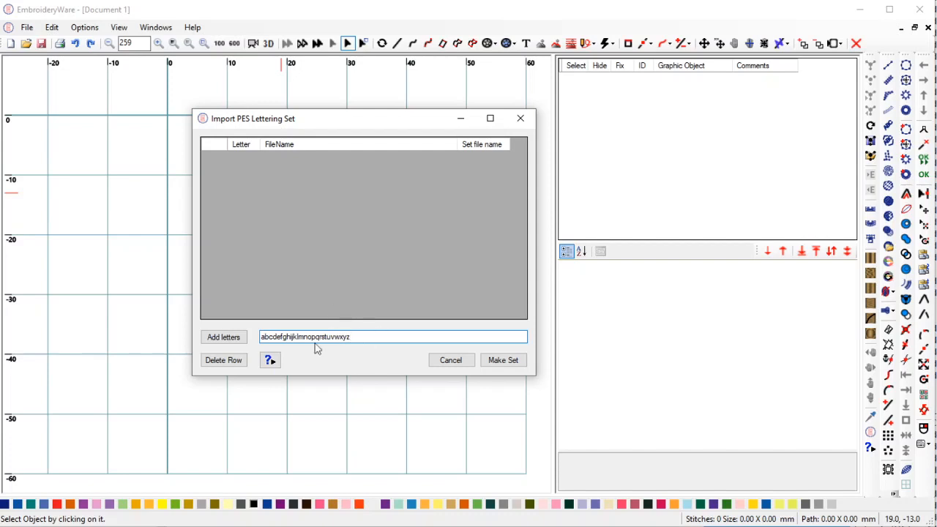
left_click(223, 337)
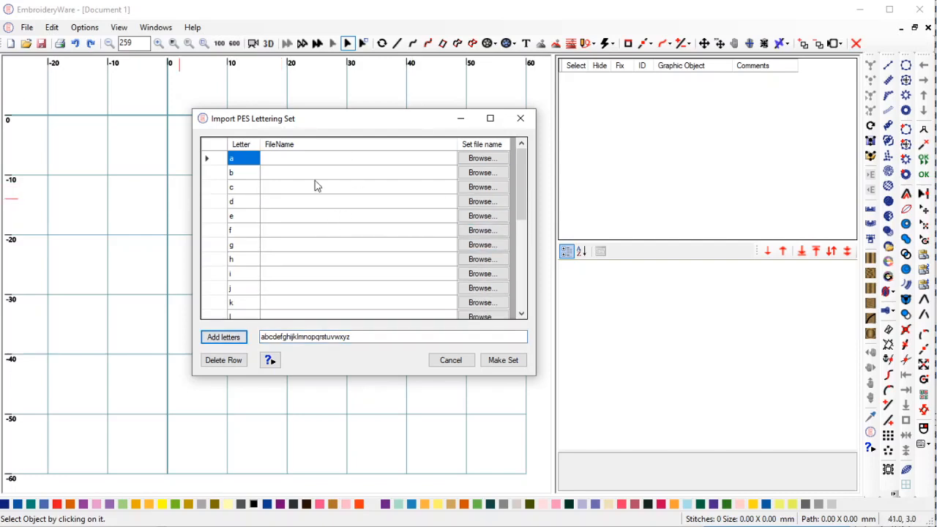
Assign letter a its .pes file from the Desktop's Import Lettering folder.
left_click_drag(523, 198, 534, 155)
left_click(491, 163)
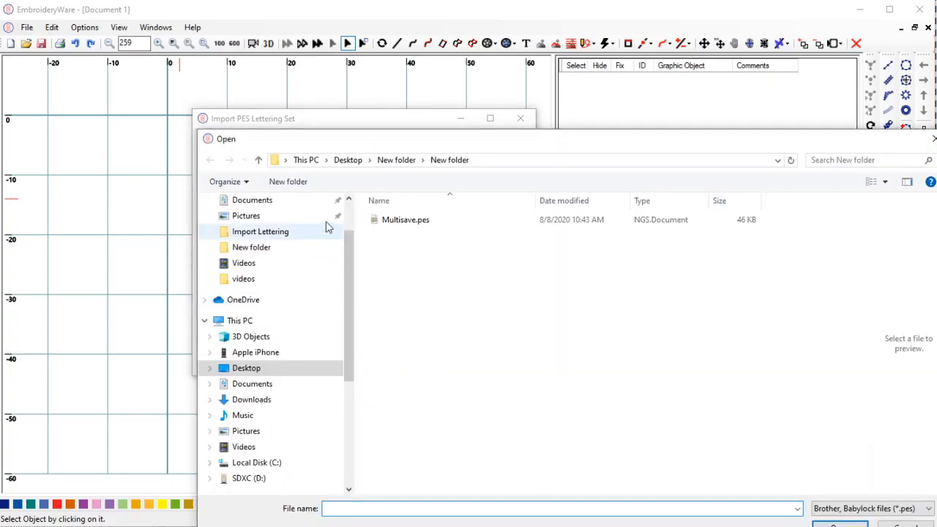
left_click(347, 160)
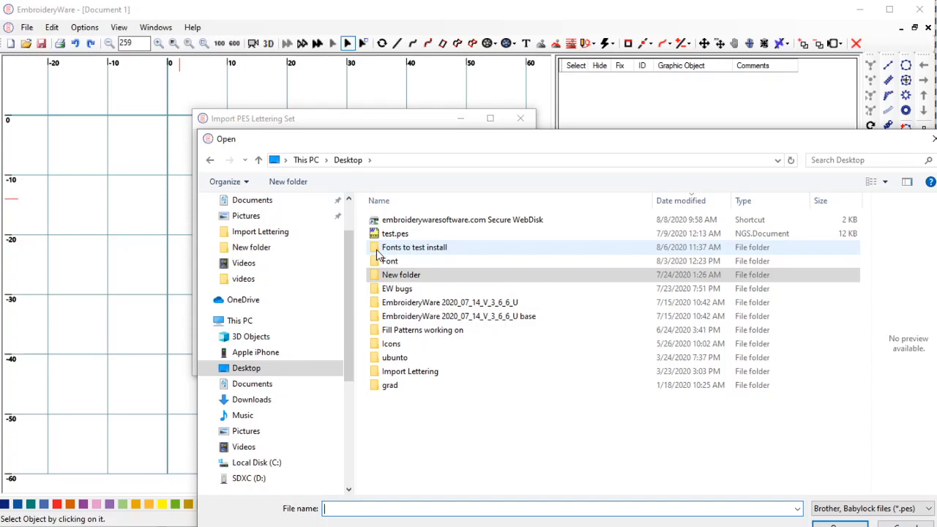
double_click(395, 371)
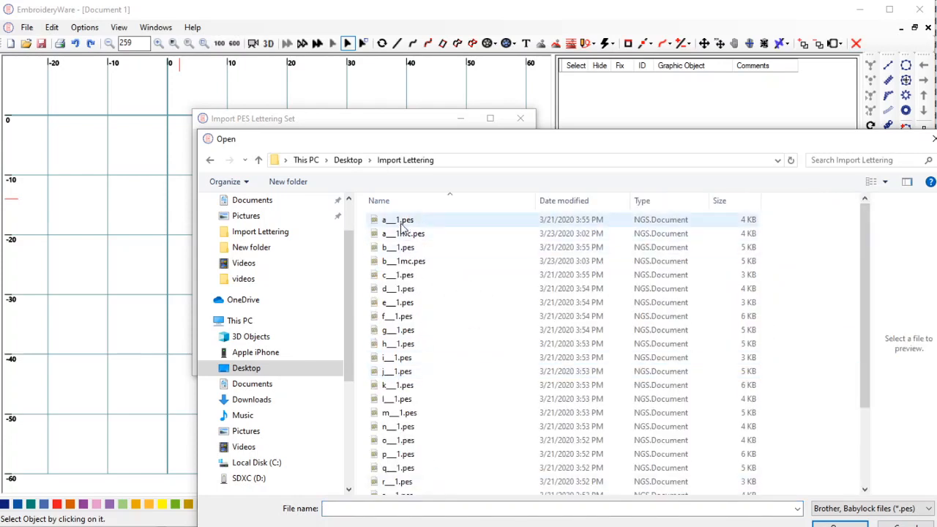
left_click(401, 223)
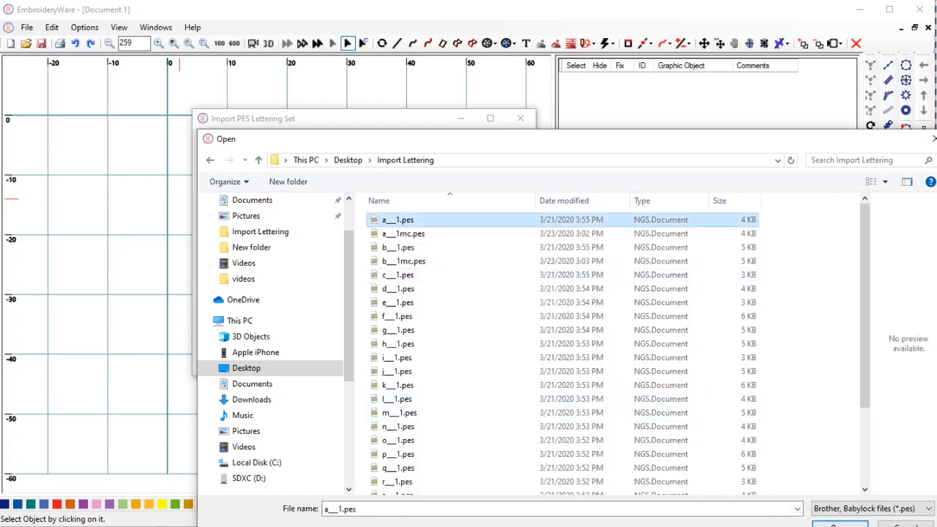
key("Return")
Assign the matching .pes files to letters b, c and d.
left_click(482, 173)
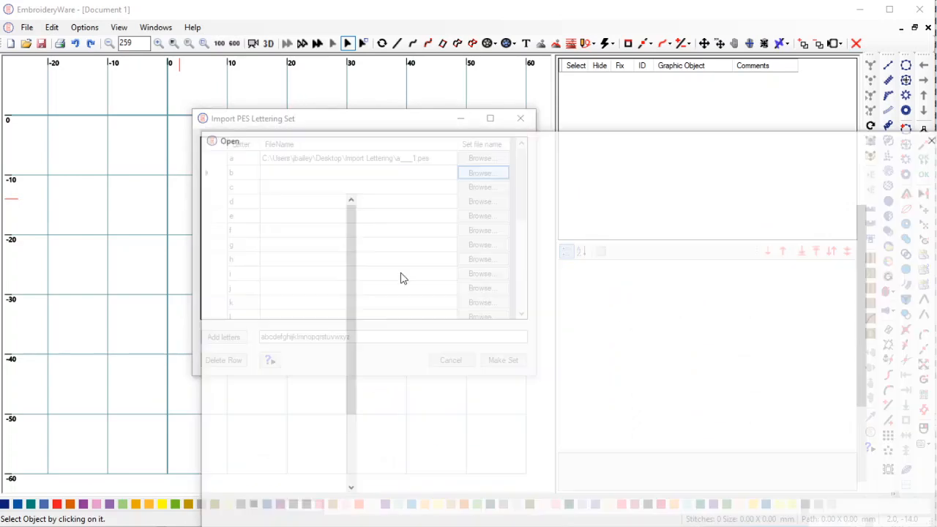
double_click(400, 250)
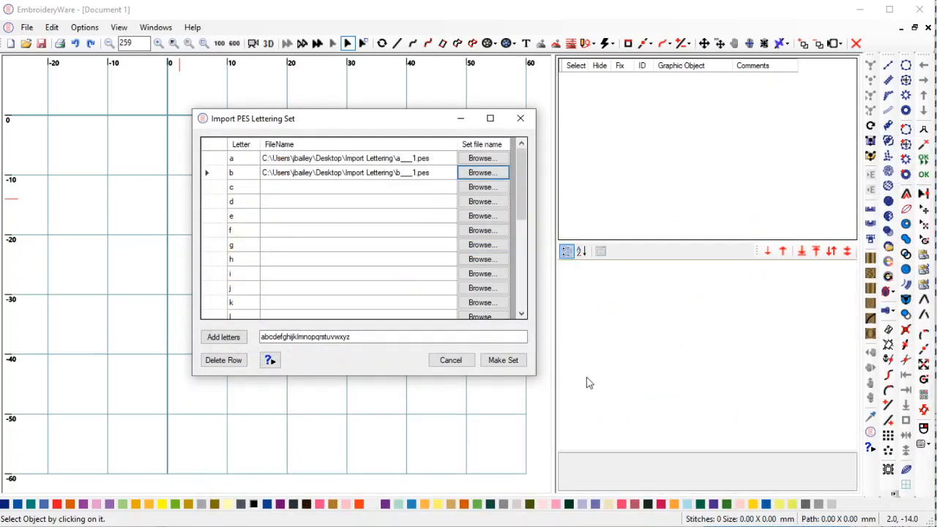
left_click(484, 192)
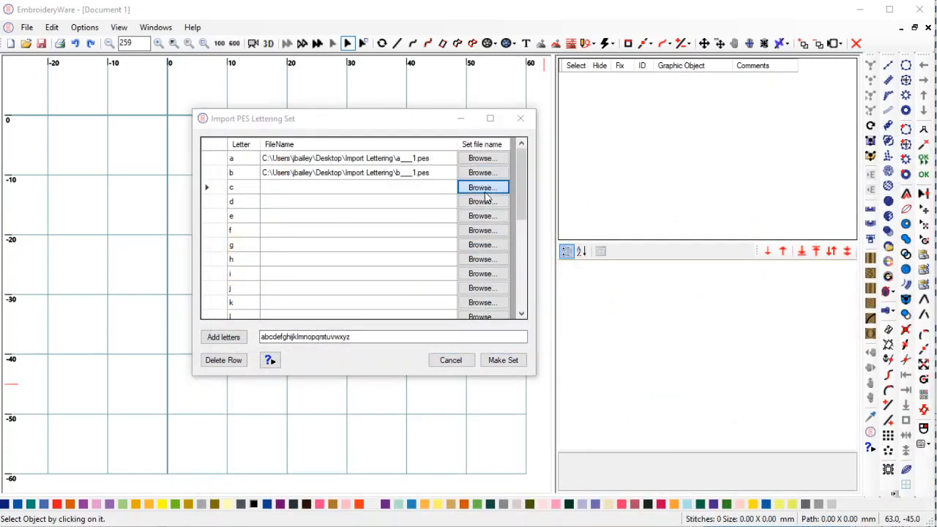
left_click(395, 275)
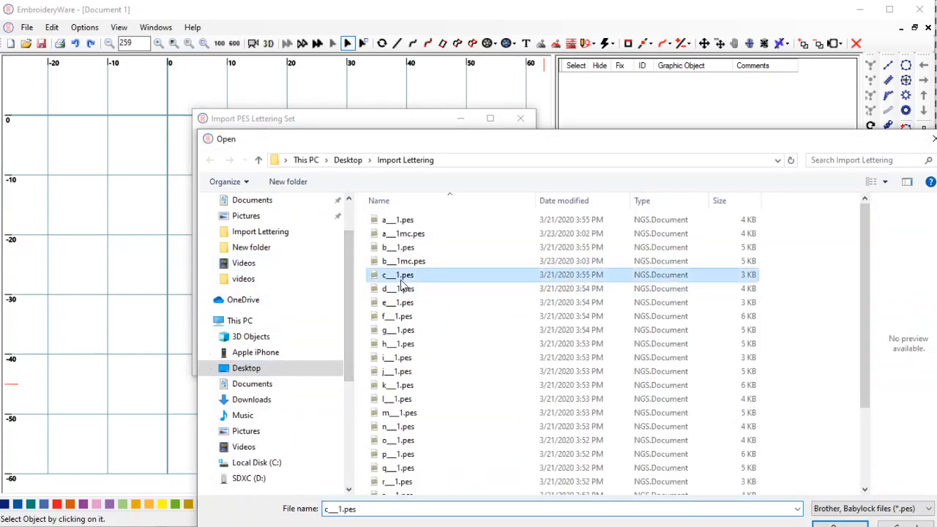
double_click(403, 278)
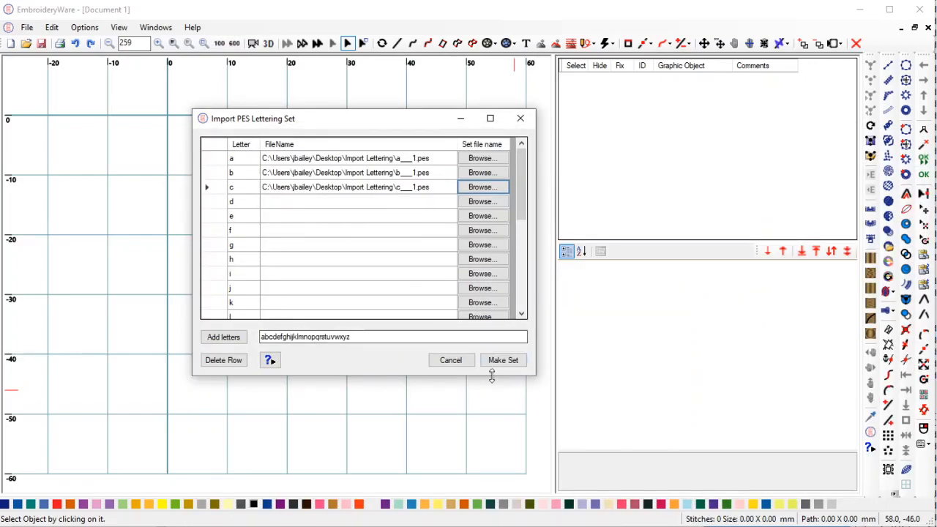
left_click(481, 202)
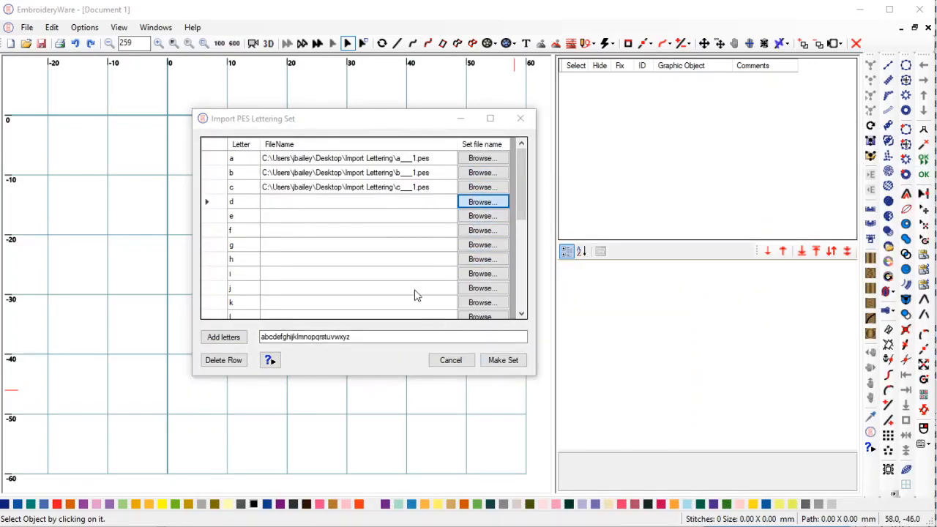
double_click(411, 300)
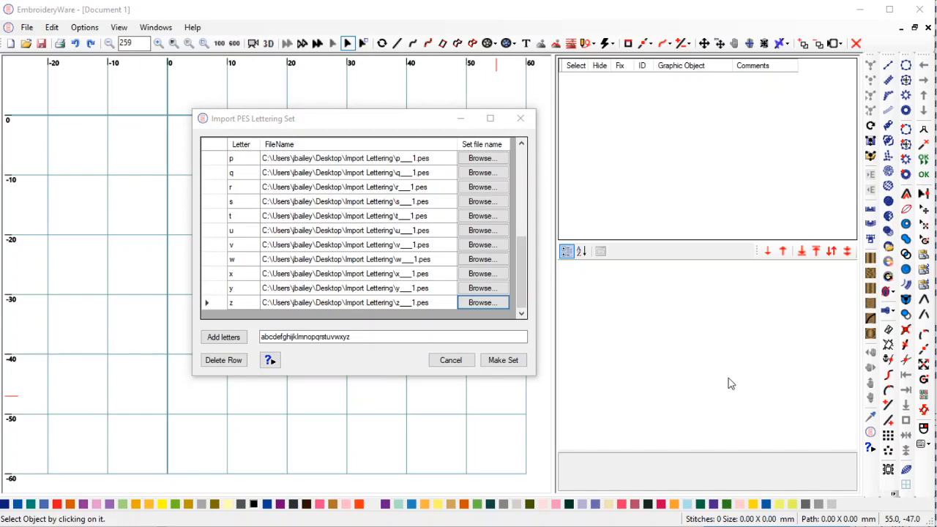
left_click_drag(518, 295, 517, 211)
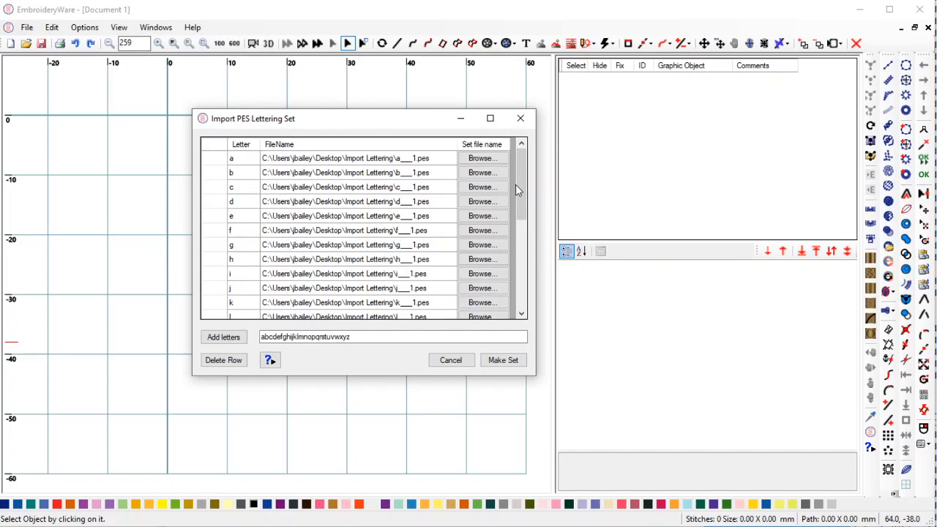
left_click_drag(519, 195, 519, 297)
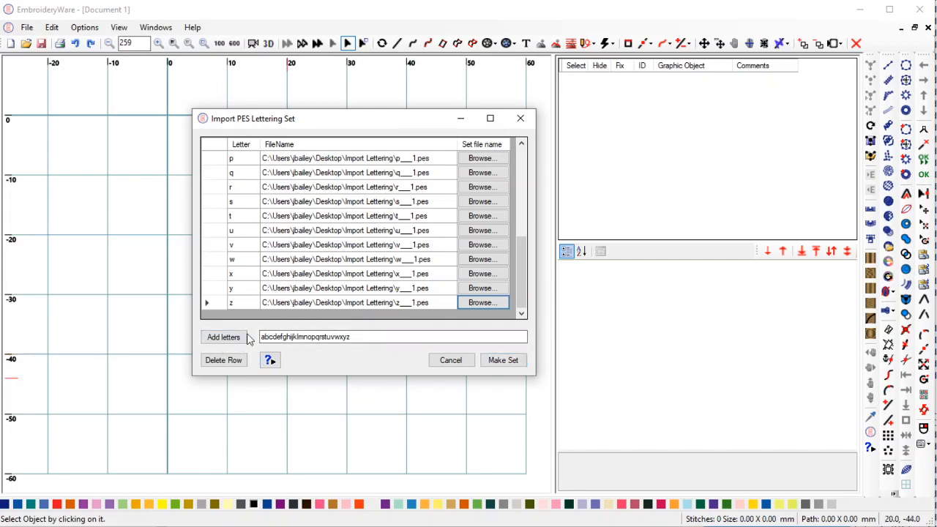
left_click(376, 337)
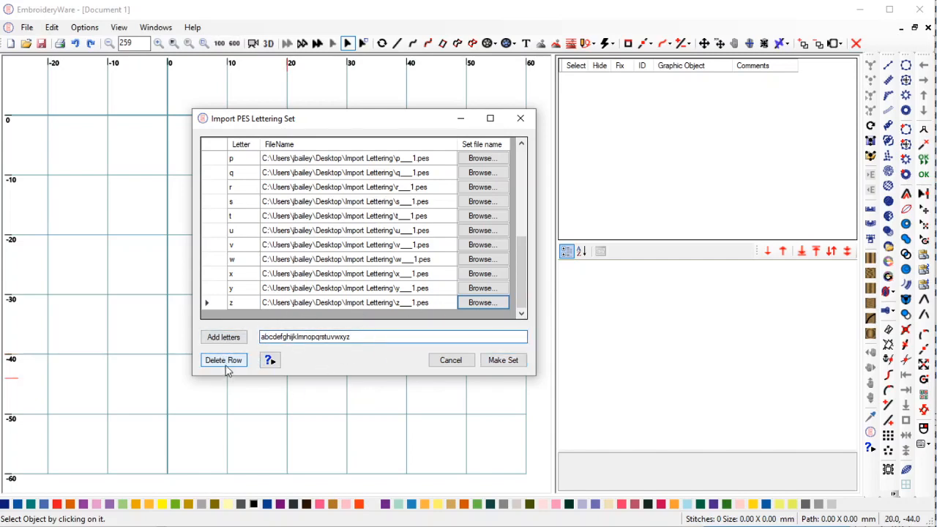
left_click(311, 305)
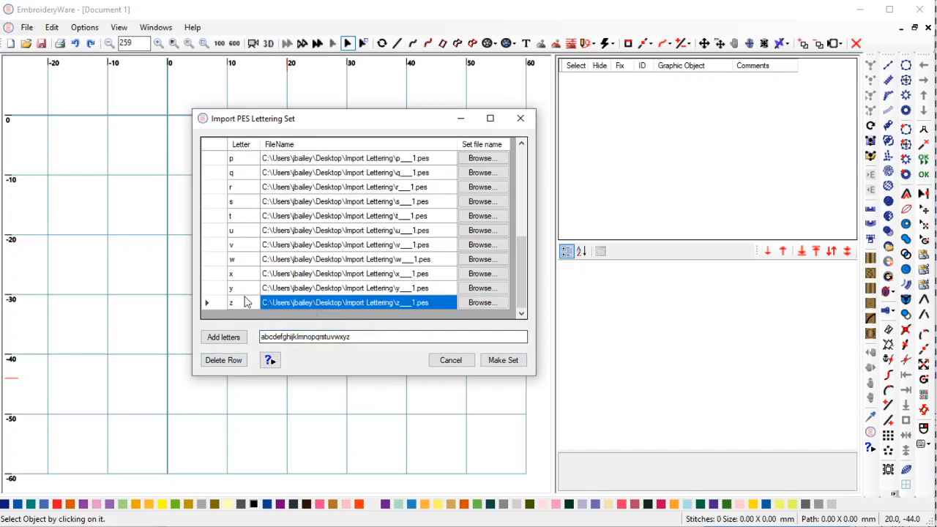
Make the set and save it as 'Import set' (.ewlet) in the Lettering folder.
left_click(505, 361)
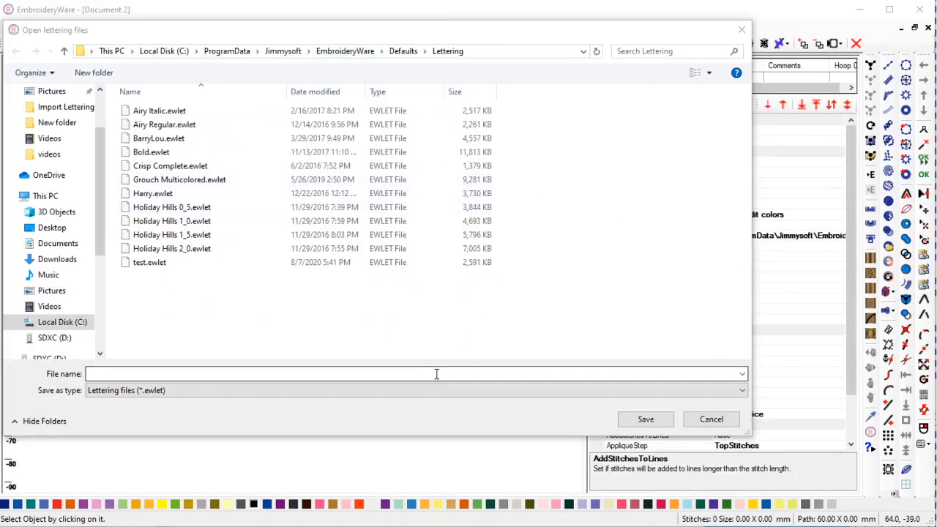
left_click(436, 373)
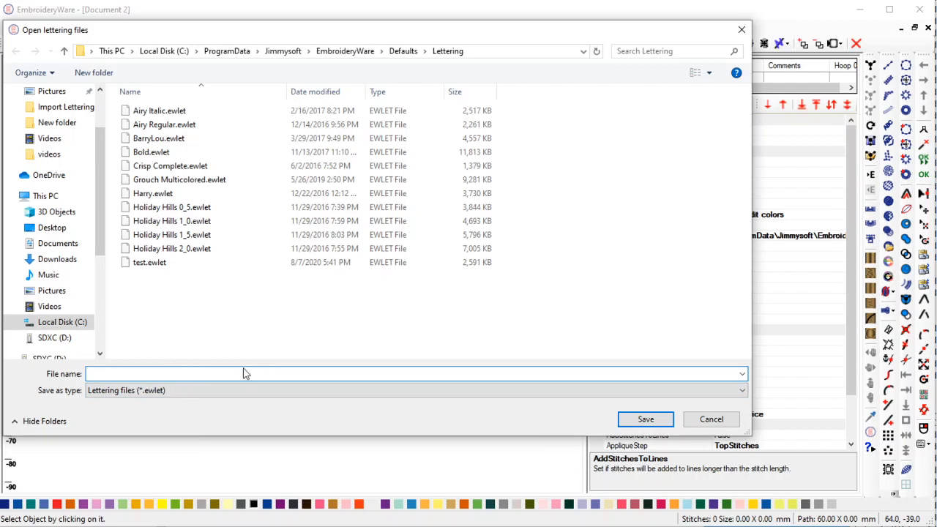
type("l")
type("mport set")
left_click_drag(435, 31, 464, 36)
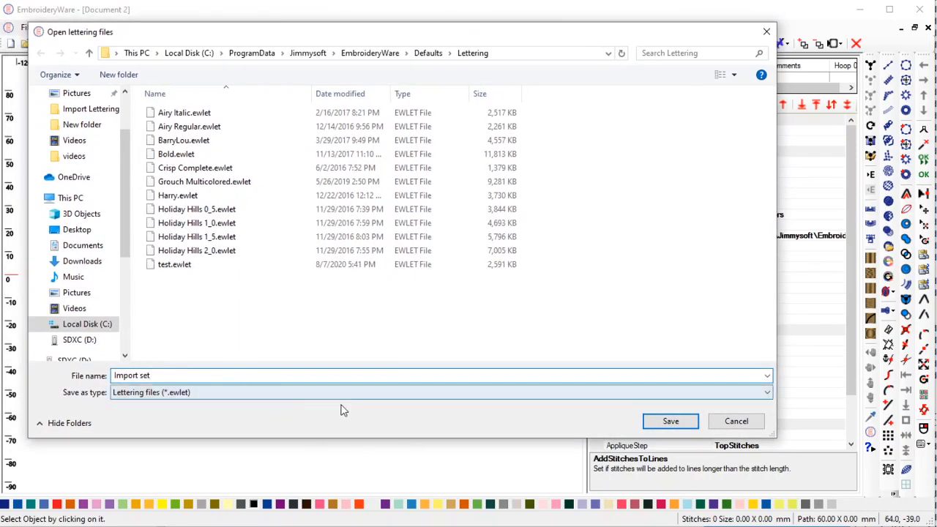
left_click(680, 422)
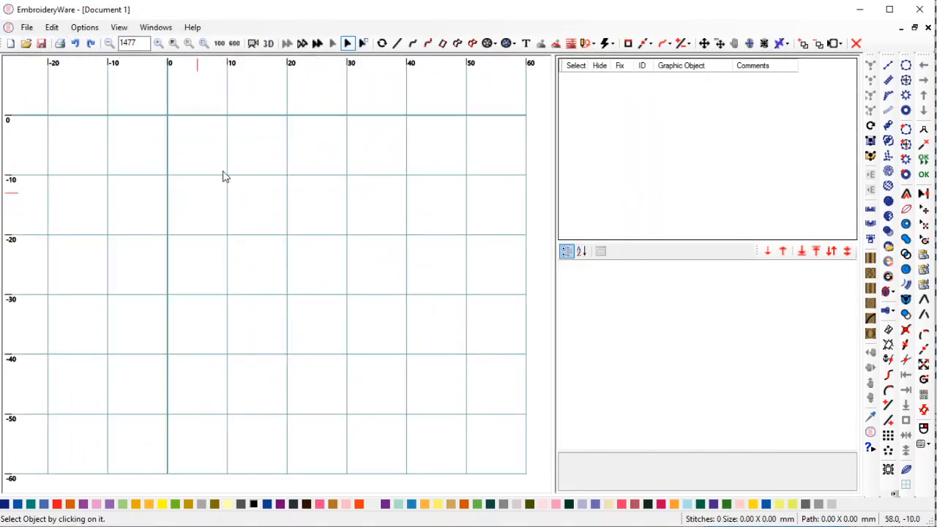
Draw a straight line from -50 to 60 on the zero line, then select it.
left_click_drag(250, 158, 273, 341)
scroll(273, 345, "down", 3)
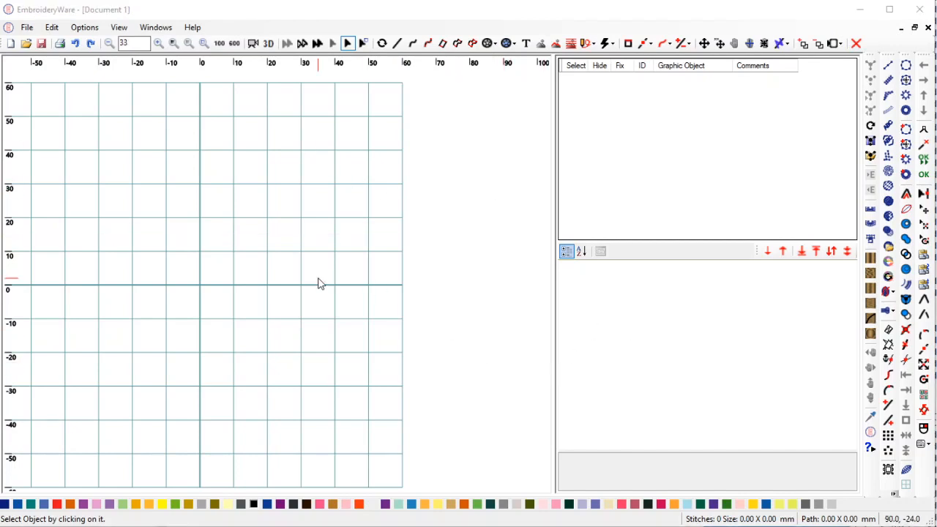
left_click(397, 44)
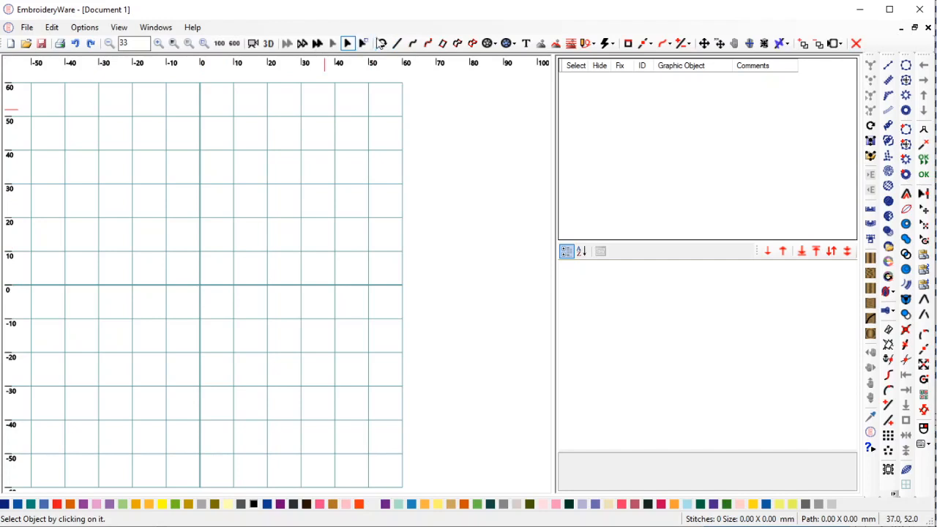
left_click(398, 44)
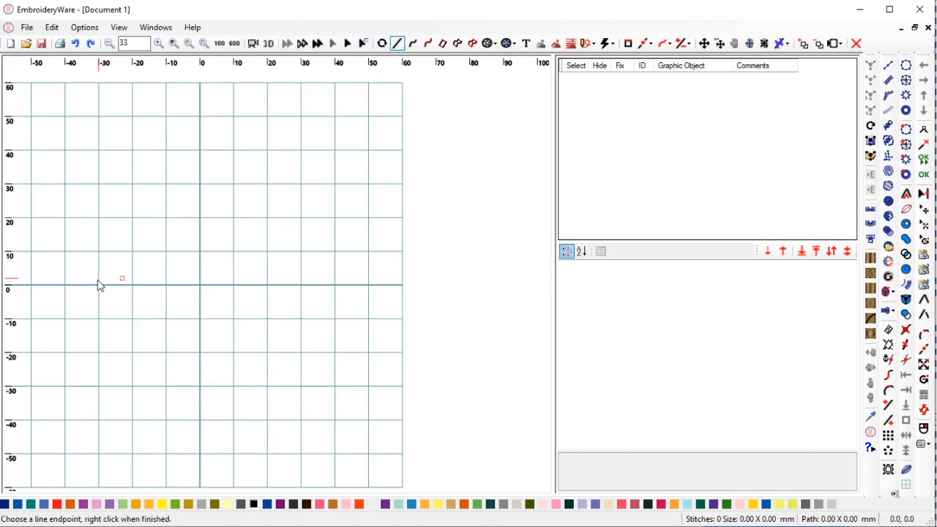
left_click(31, 285)
left_click(401, 289)
right_click(329, 365)
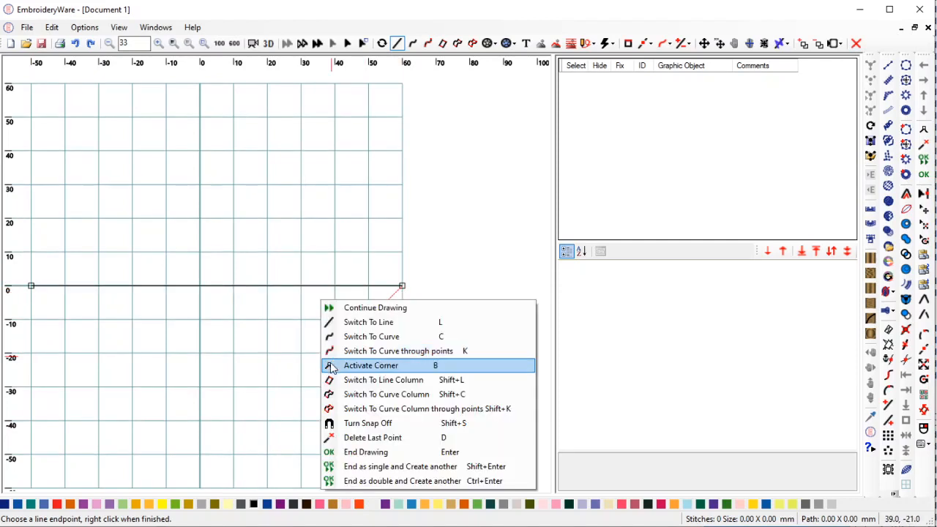
left_click(358, 451)
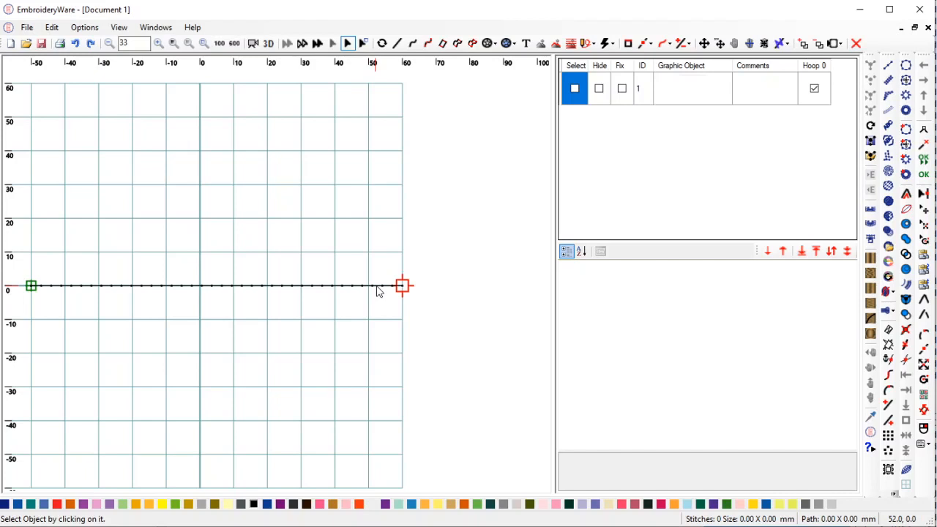
left_click(378, 292)
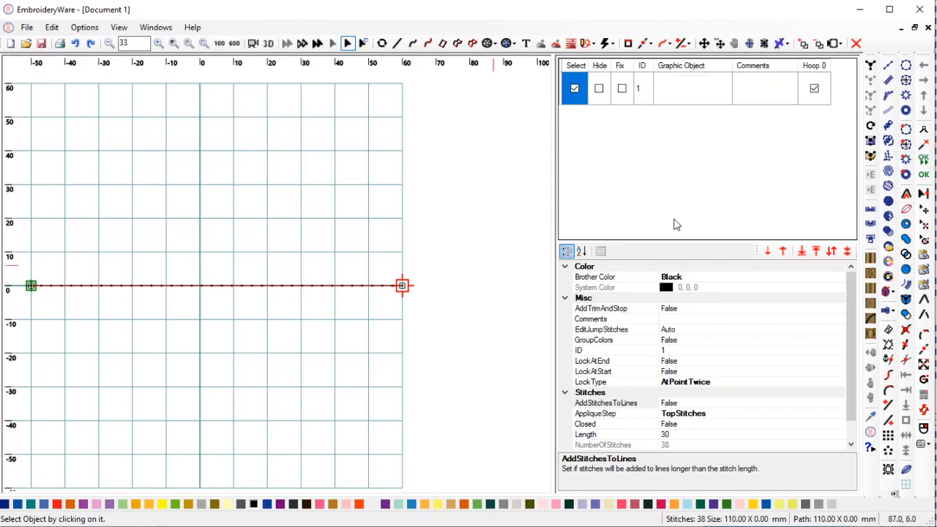
Load the Import set.ewlet lettering style and enter the text 'imported set'.
left_click(888, 125)
left_click_drag(648, 109, 653, 293)
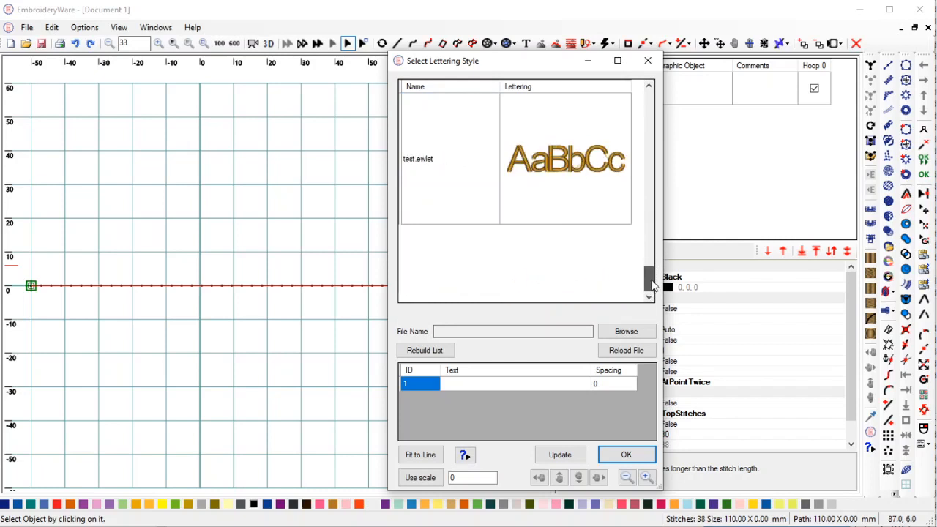
left_click(570, 168)
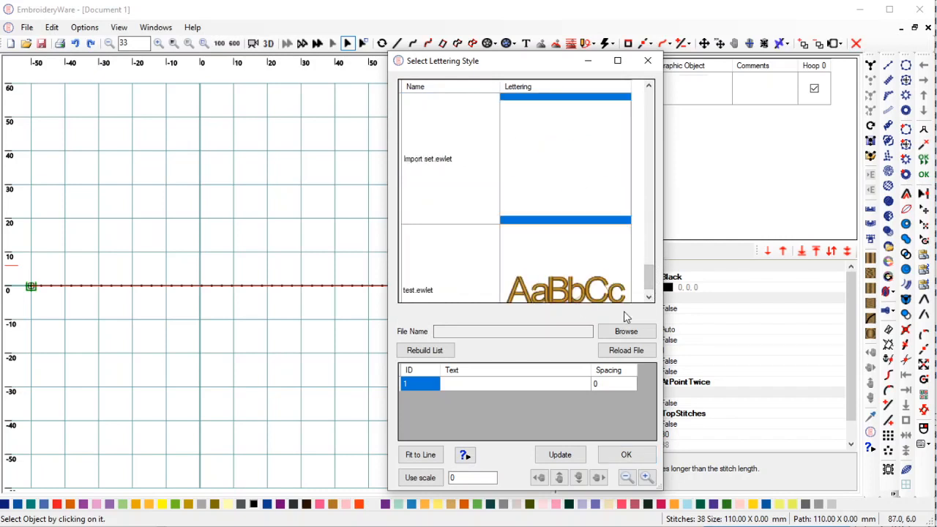
left_click(625, 350)
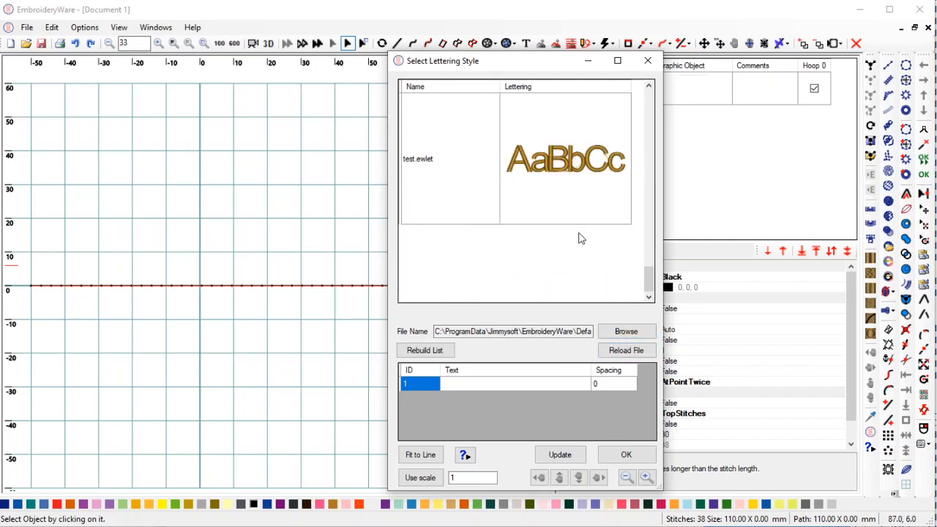
left_click(648, 87)
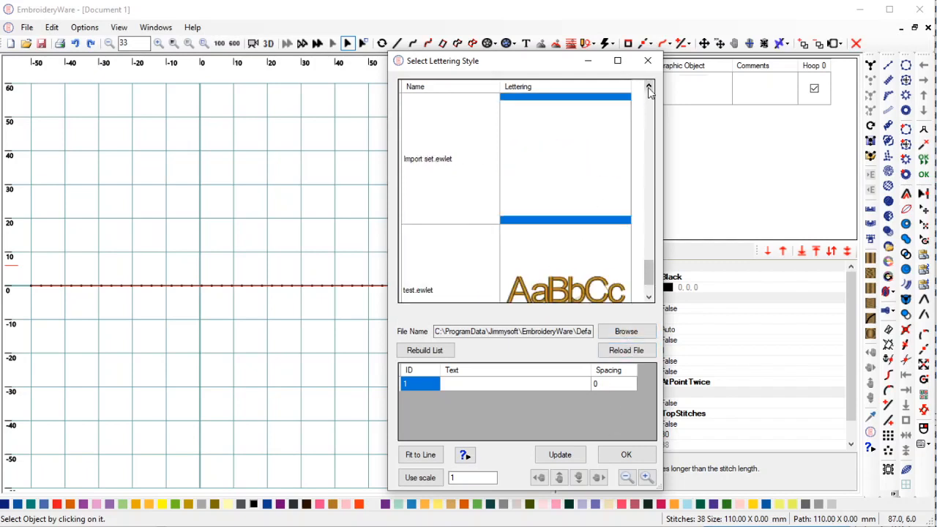
left_click(511, 386)
left_click(512, 384)
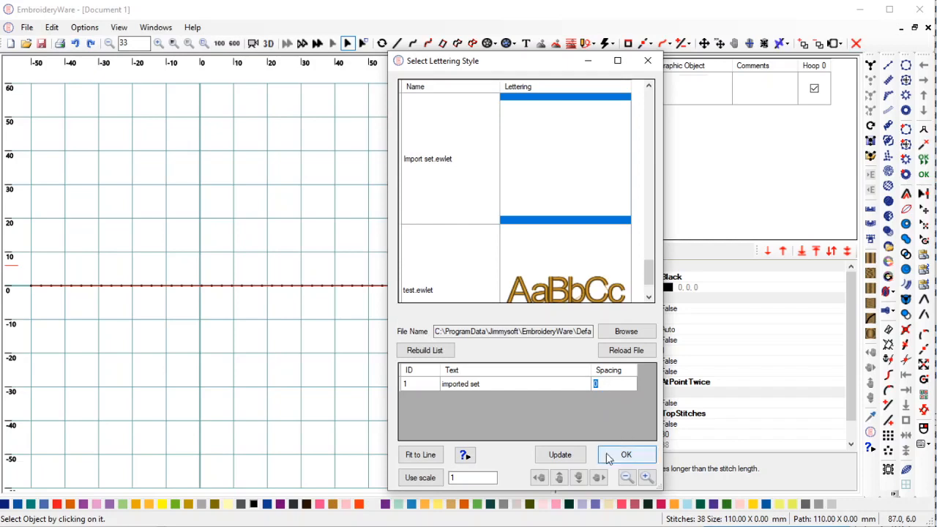
Fit 'imported set' to the line and place it: 3860 stitches, 266.20 × 34.90 mm.
left_click(431, 455)
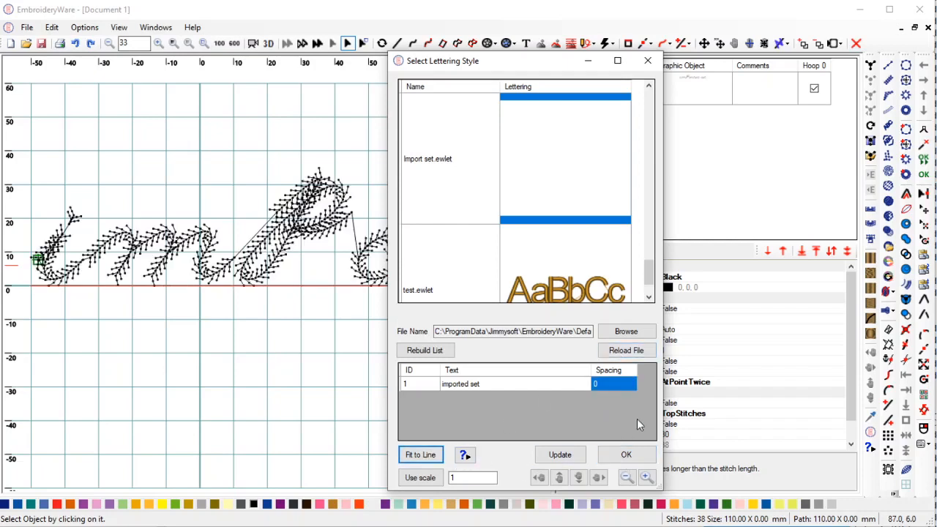
left_click(626, 455)
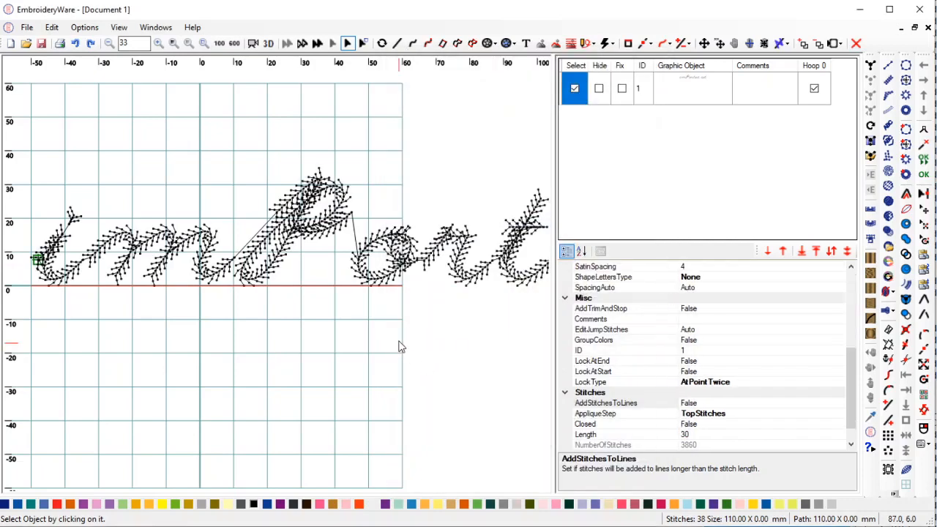
left_click_drag(370, 359, 447, 334)
scroll(398, 376, "up", 3)
scroll(447, 335, "up", 2)
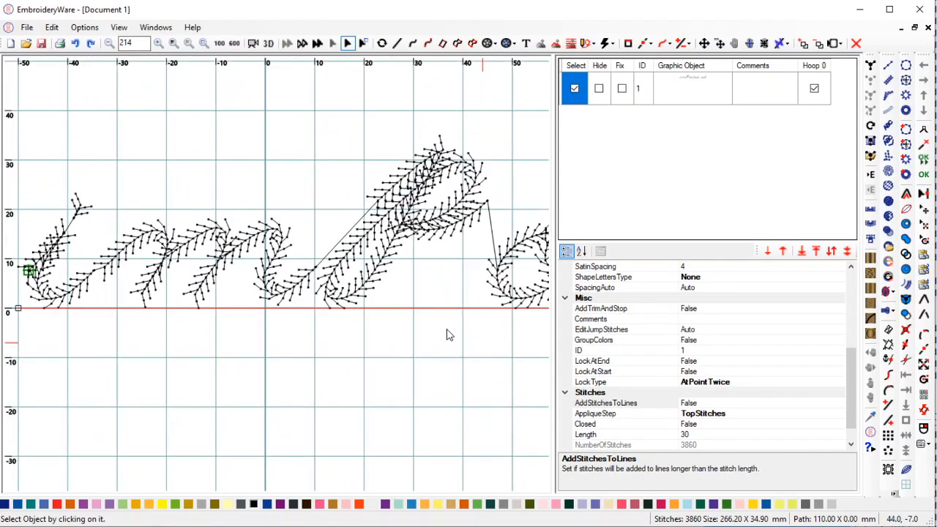
scroll(447, 332, "down", 3)
scroll(452, 353, "down", 5)
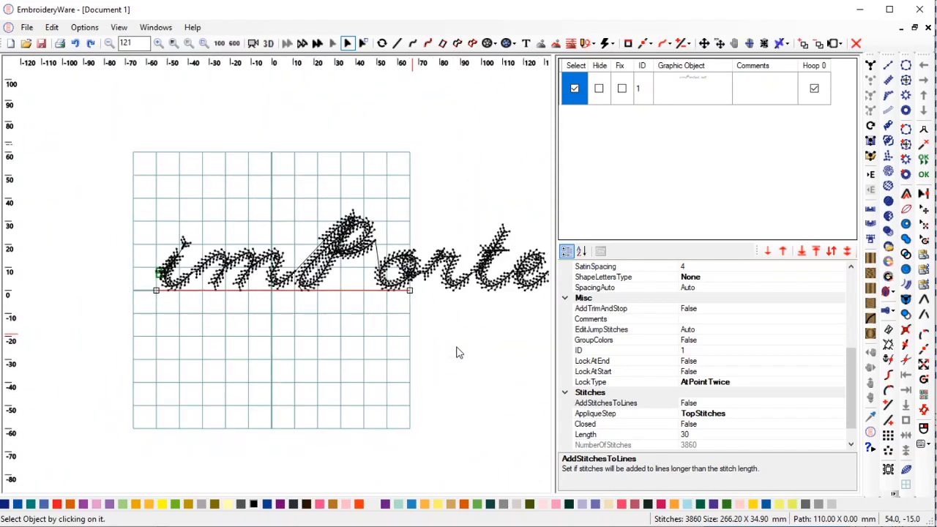
scroll(452, 351, "down", 4)
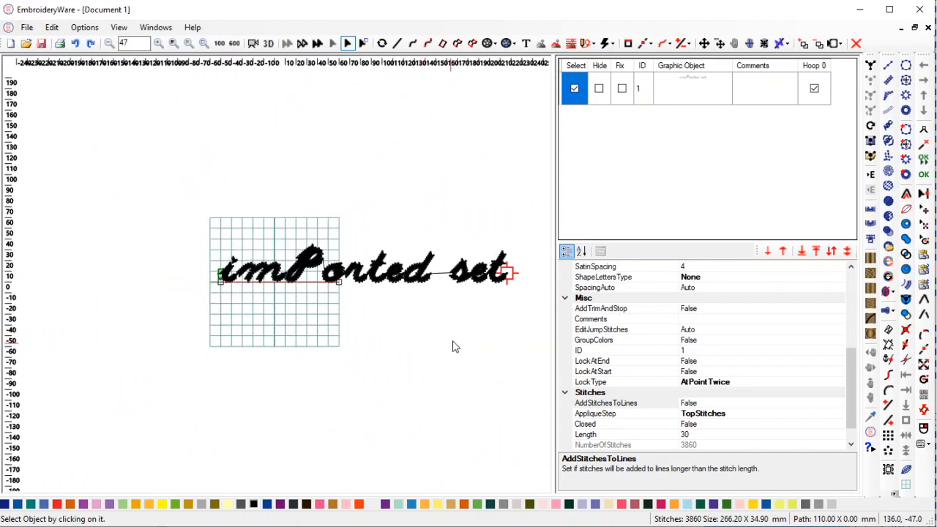
scroll(447, 369, "up", 3)
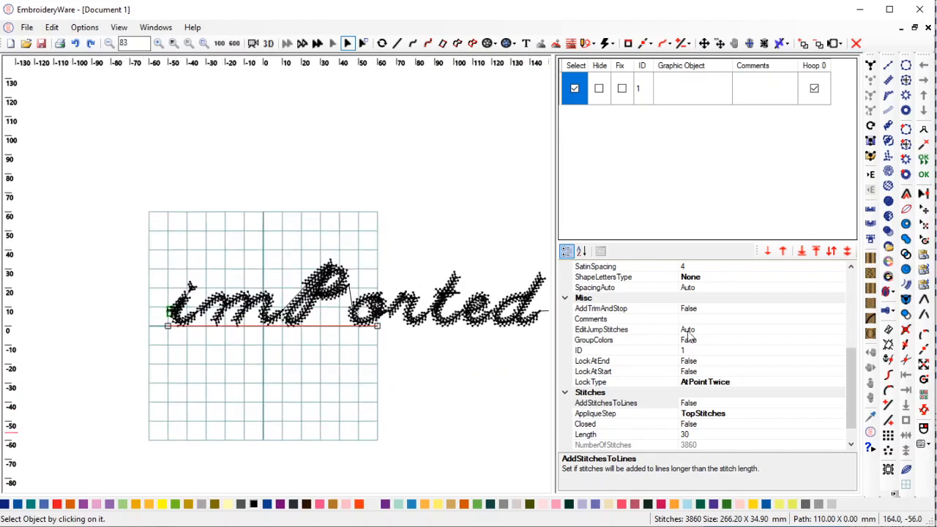
scroll(851, 300, "up", 5)
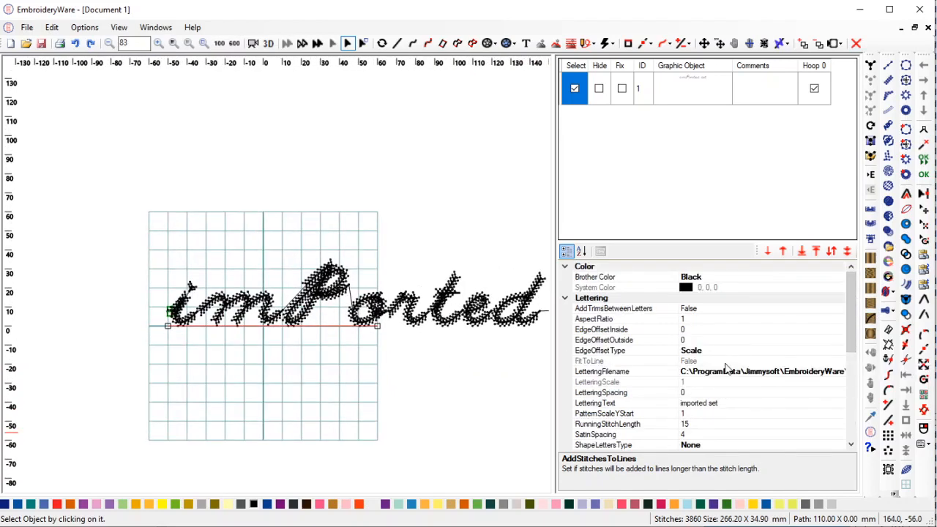
left_click(838, 359)
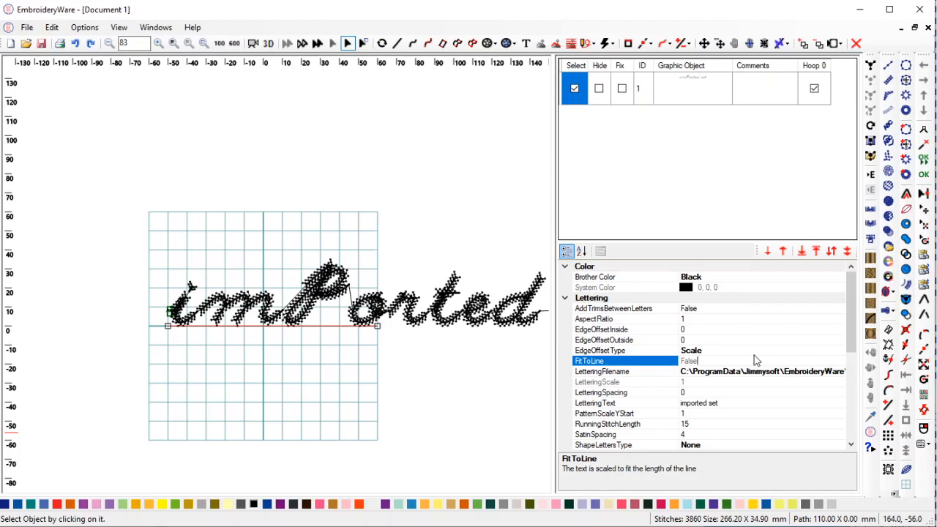
left_click(720, 352)
scroll(364, 382, "up", 3)
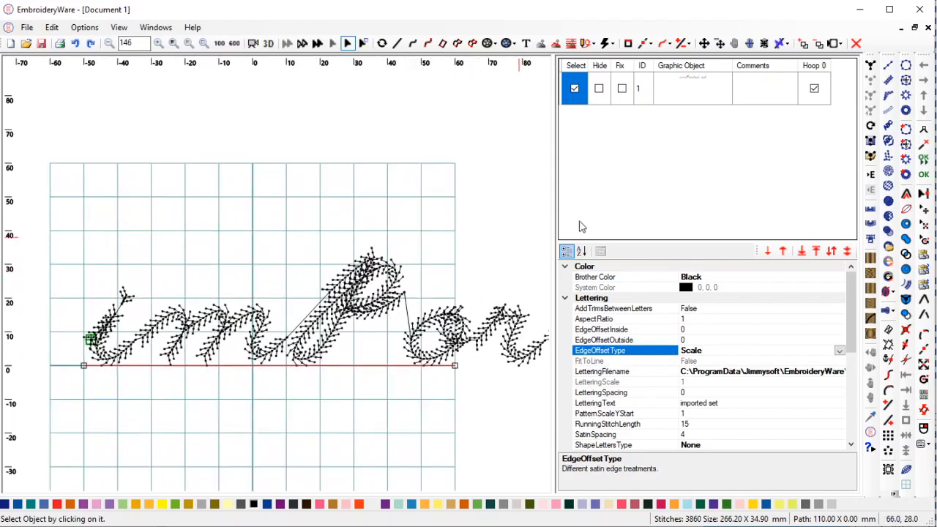
Drag the panel splitter right to widen the design area, then zoom in.
left_click(552, 199)
left_click_drag(559, 208, 763, 213)
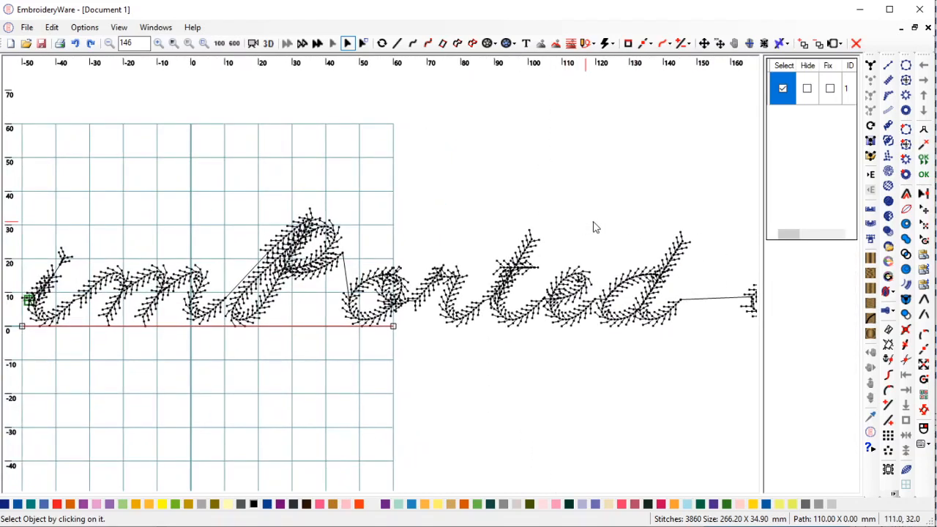
scroll(648, 224, "down", 3)
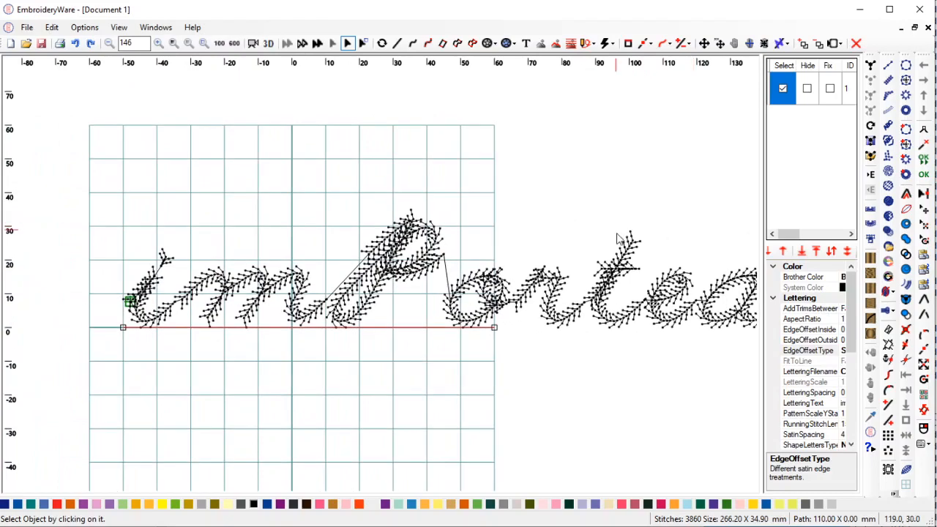
scroll(616, 240, "down", 3)
scroll(616, 240, "up", 5)
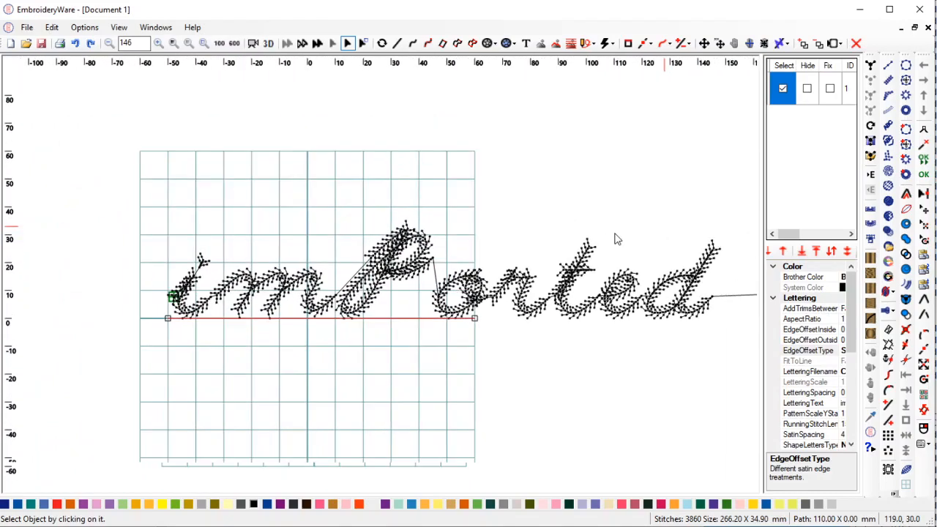
scroll(380, 263, "up", 3)
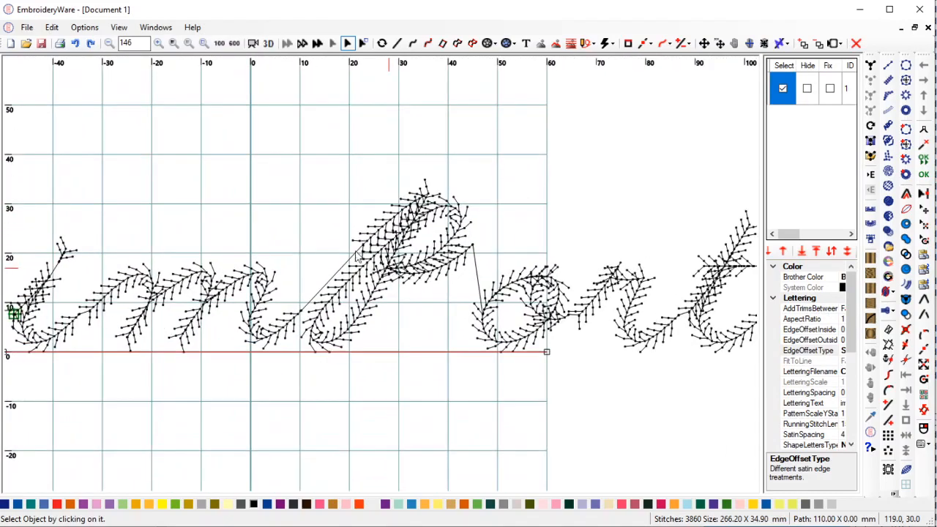
scroll(366, 248, "up", 3)
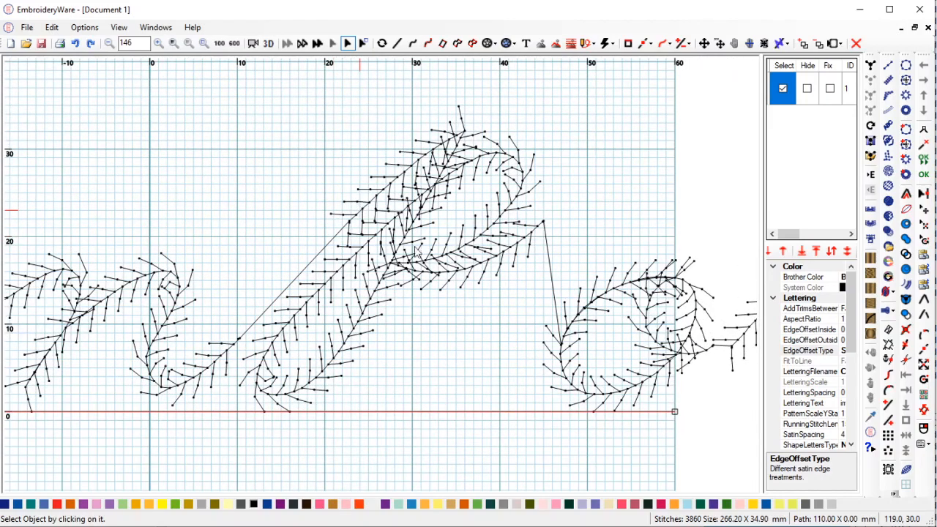
scroll(446, 267, "down", 1)
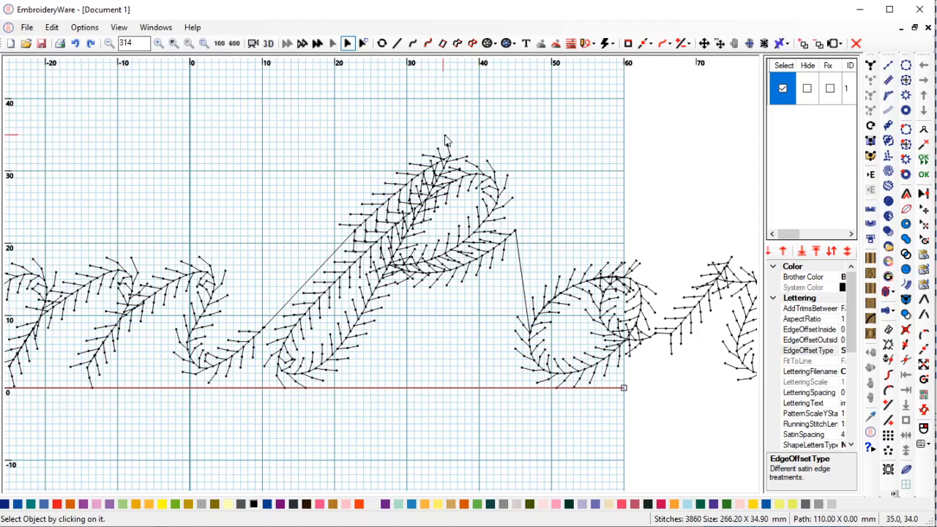
Pan and zoom along the lettering to inspect its left end and opening letters.
left_click_drag(435, 276, 654, 261)
left_click_drag(275, 315, 359, 315)
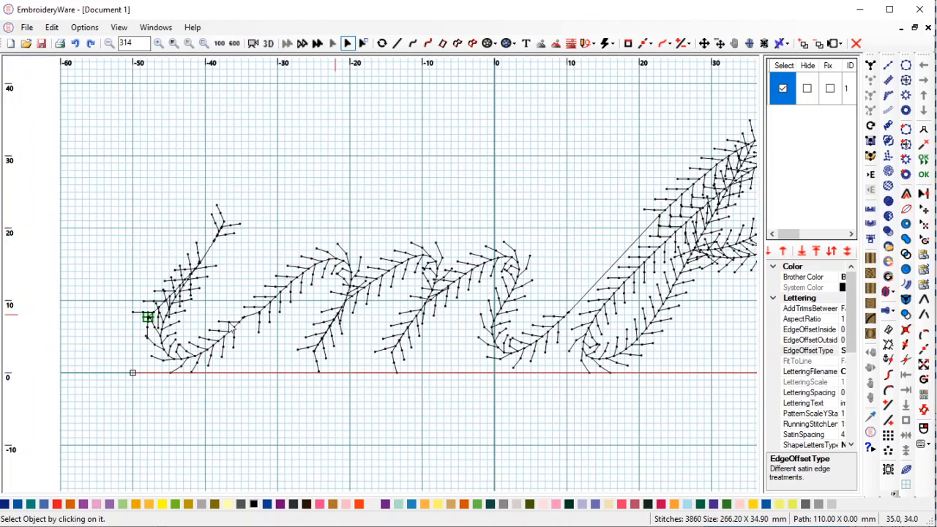
scroll(493, 260, "down", 2)
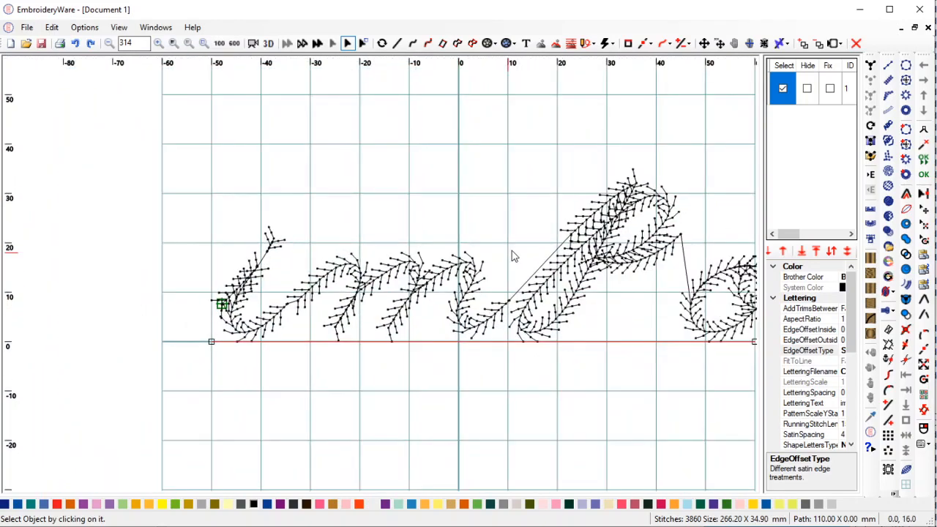
left_click_drag(510, 256, 543, 243)
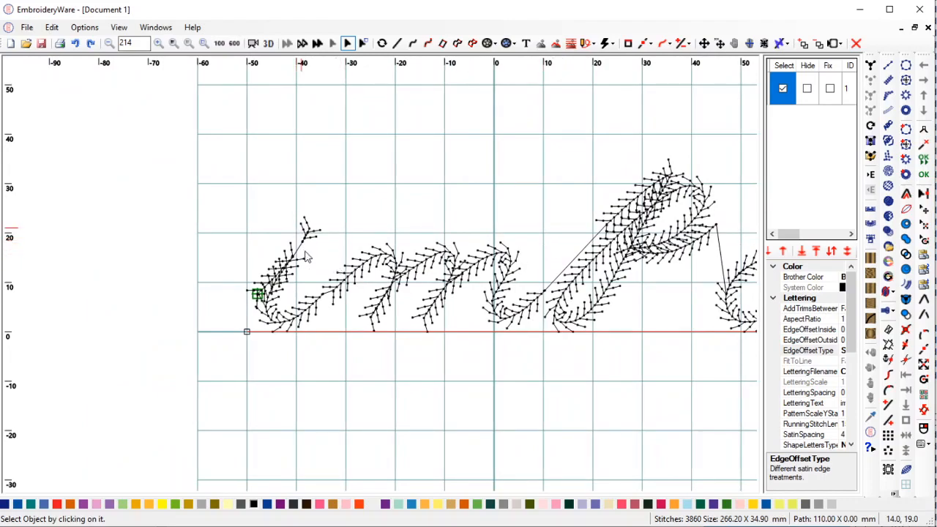
scroll(390, 292, "up", 6)
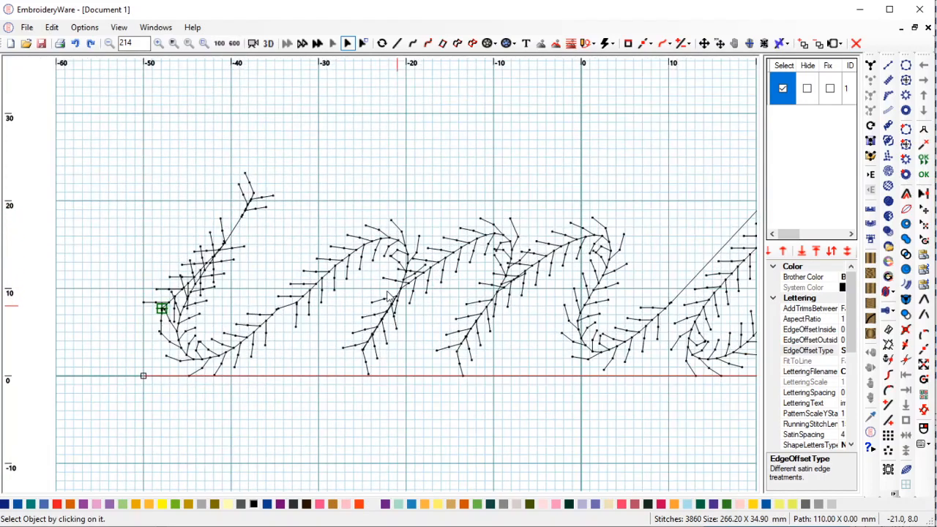
scroll(392, 290, "down", 4)
left_click_drag(491, 275, 404, 267)
scroll(525, 254, "down", 1)
scroll(526, 256, "down", 2)
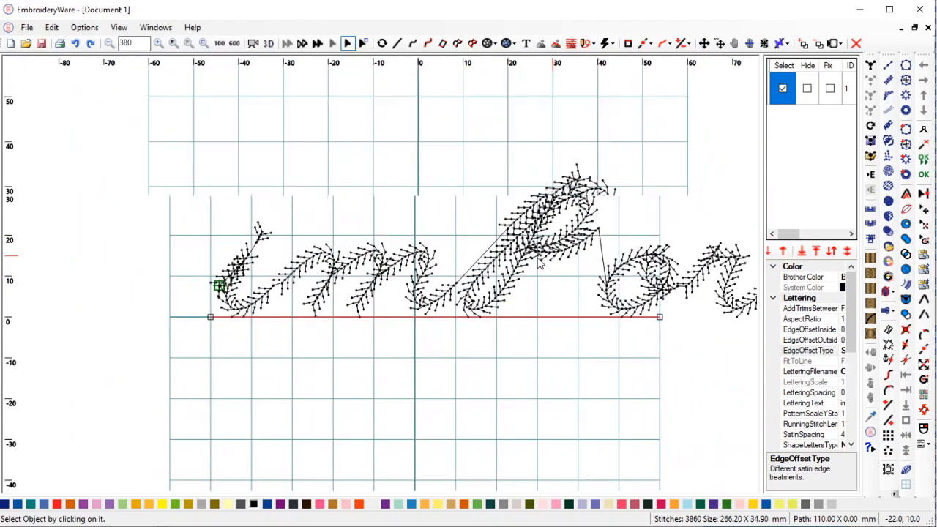
scroll(528, 256, "up", 6)
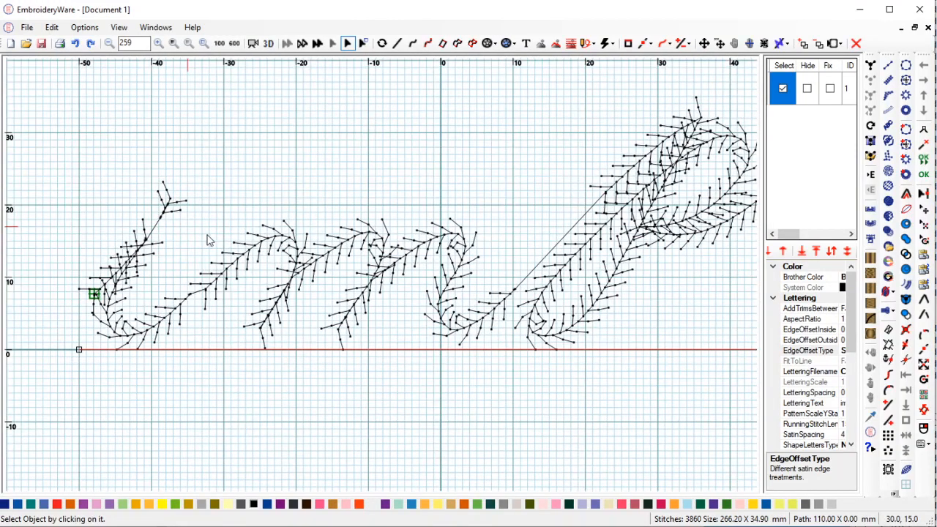
left_click_drag(230, 234, 419, 217)
left_click_drag(348, 251, 233, 246)
scroll(366, 237, "down", 6)
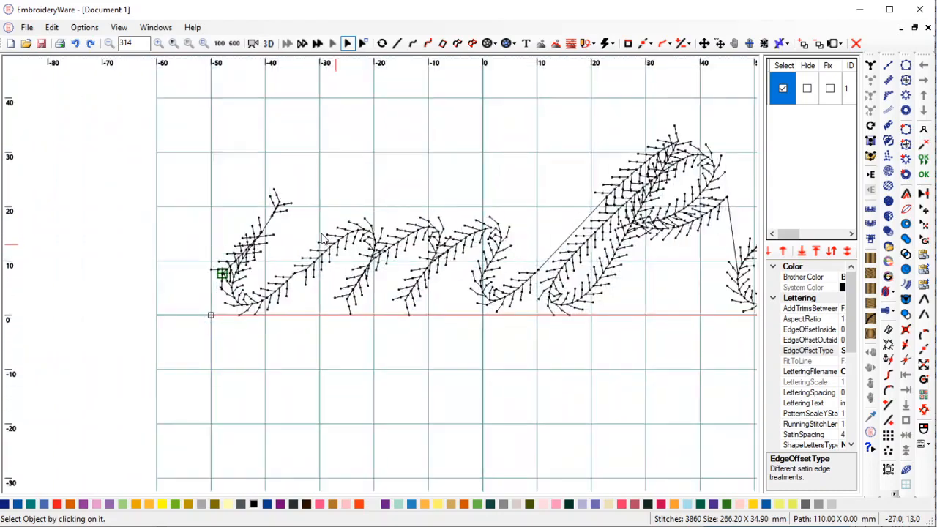
scroll(380, 247, "down", 4)
left_click_drag(458, 251, 129, 266)
left_click_drag(333, 251, 422, 242)
scroll(388, 265, "up", 4)
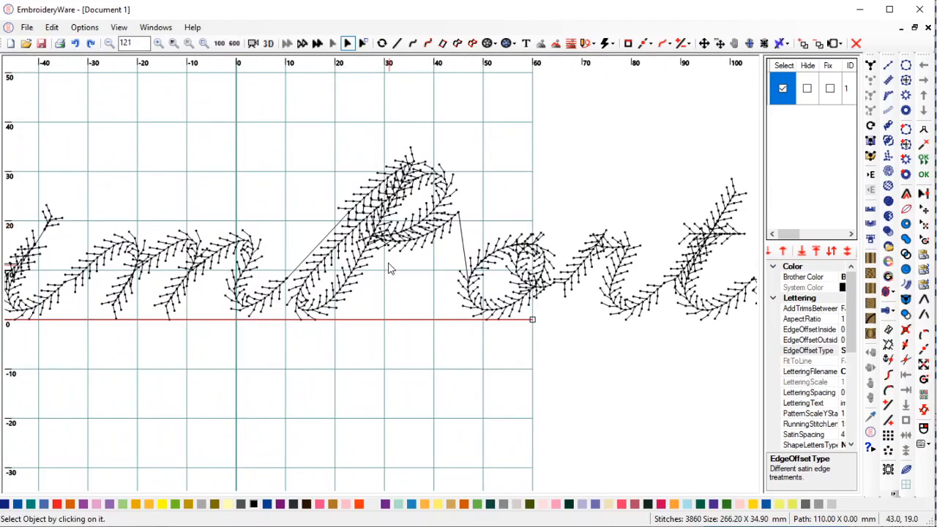
scroll(388, 265, "up", 2)
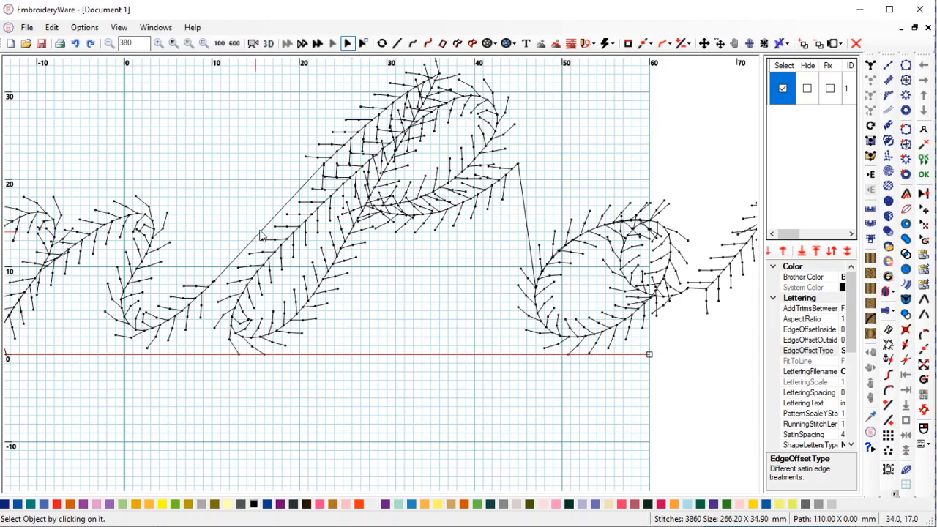
left_click_drag(261, 235, 468, 240)
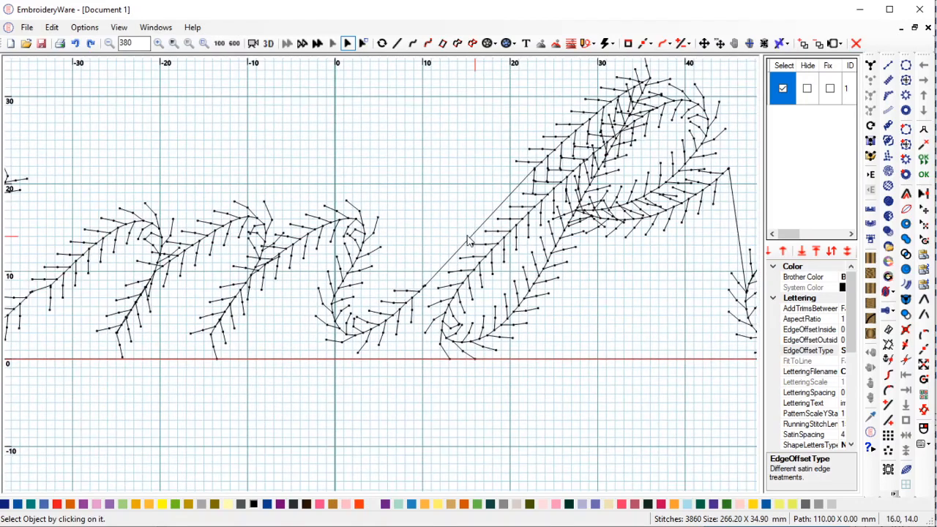
mouse_move(271, 224)
left_mouse_down()
mouse_move(487, 226)
mouse_move(482, 233)
left_mouse_up()
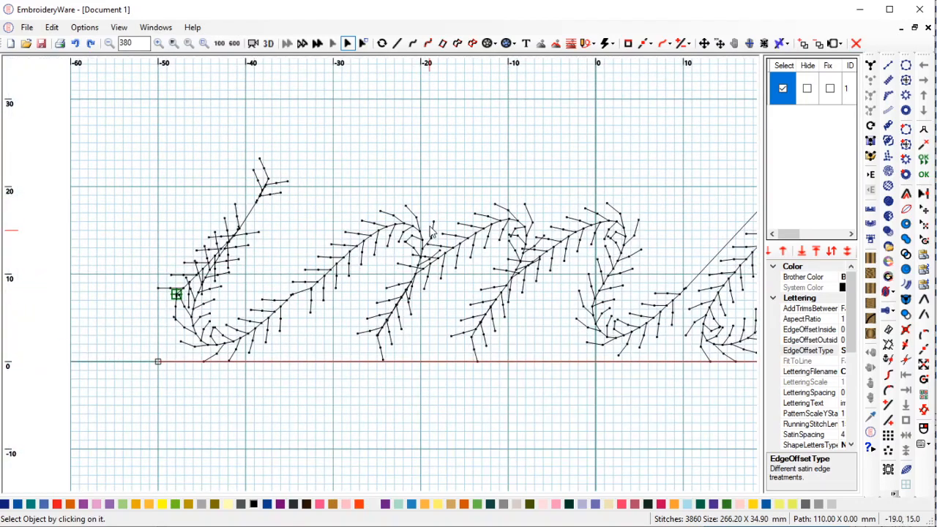
scroll(431, 221, "down", 4)
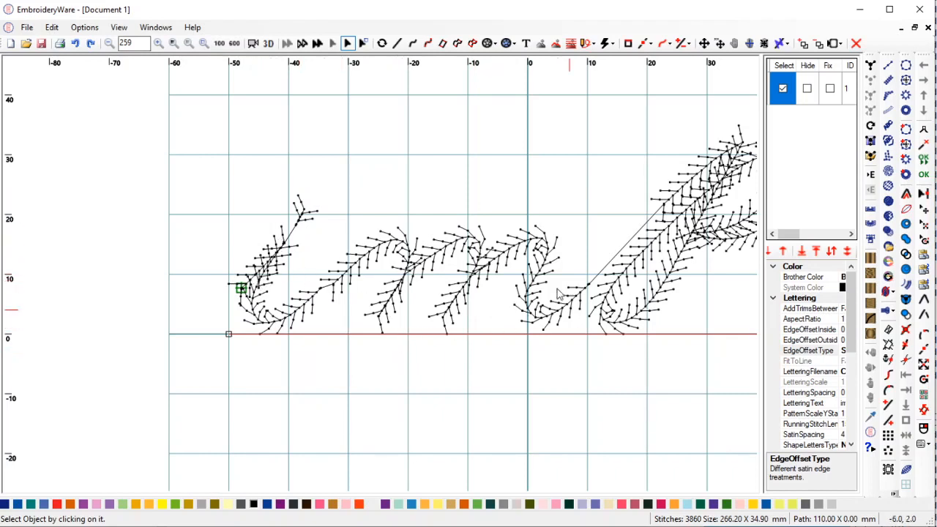
scroll(502, 307, "up", 1)
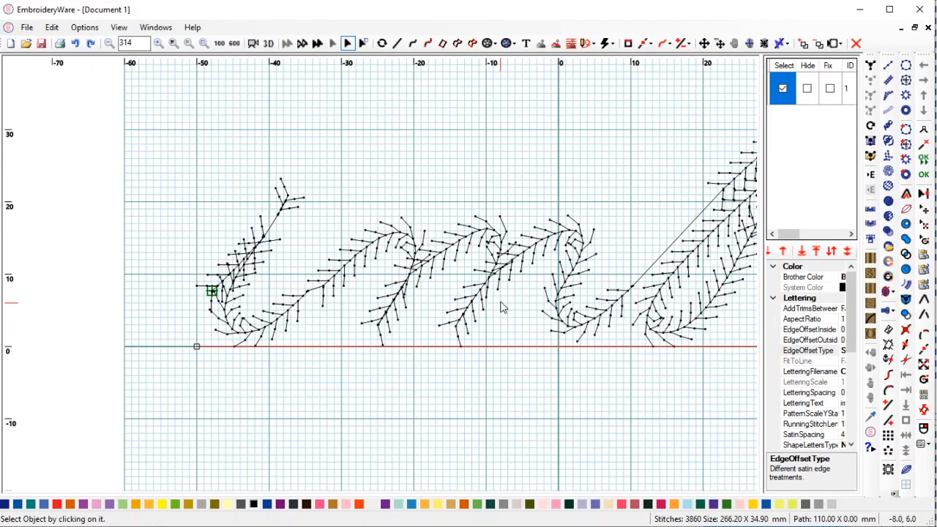
scroll(502, 307, "right", 4)
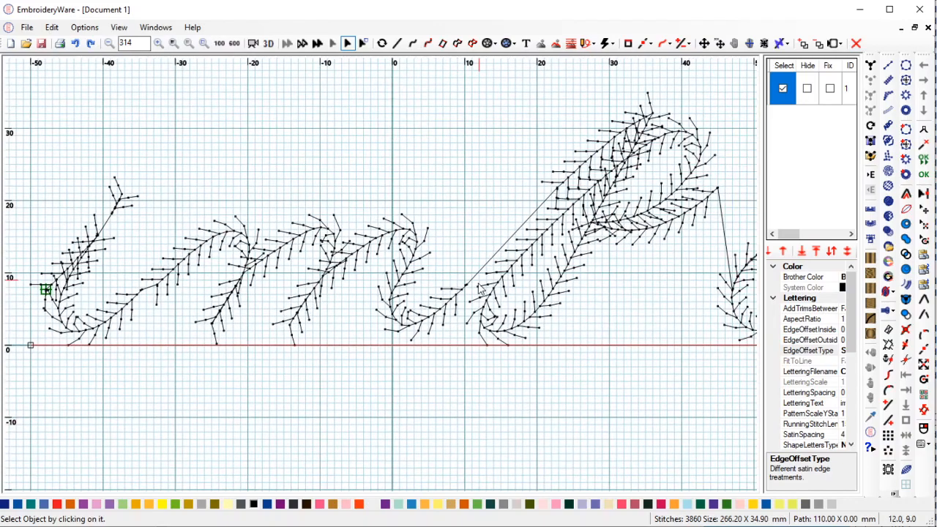
left_click_drag(610, 266, 529, 261)
scroll(535, 261, "down", 1)
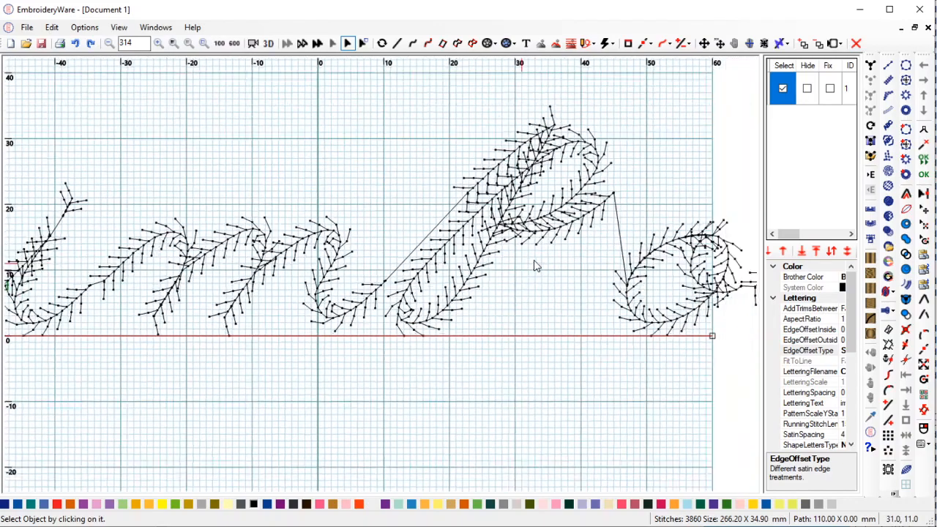
scroll(534, 261, "down", 3)
left_click_drag(598, 284, 488, 295)
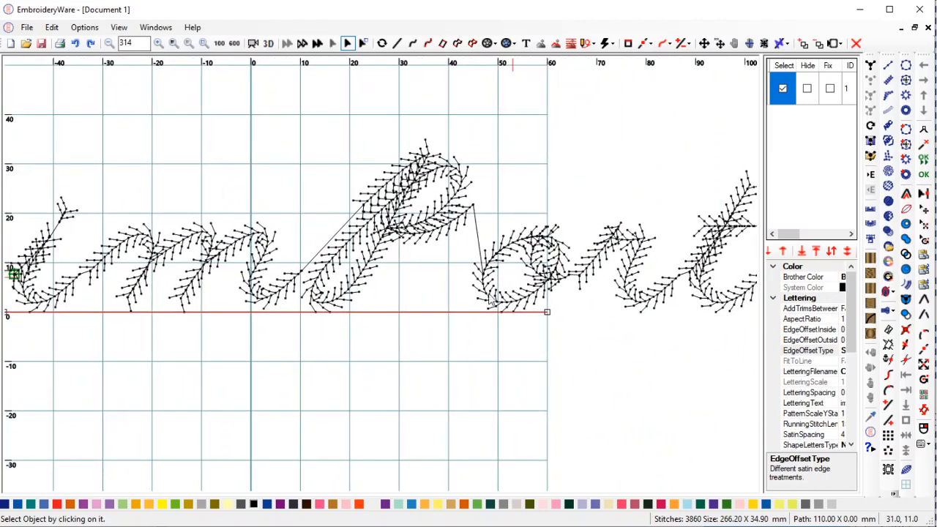
left_click_drag(404, 273, 500, 283)
scroll(503, 283, "down", 4)
scroll(502, 282, "up", 4)
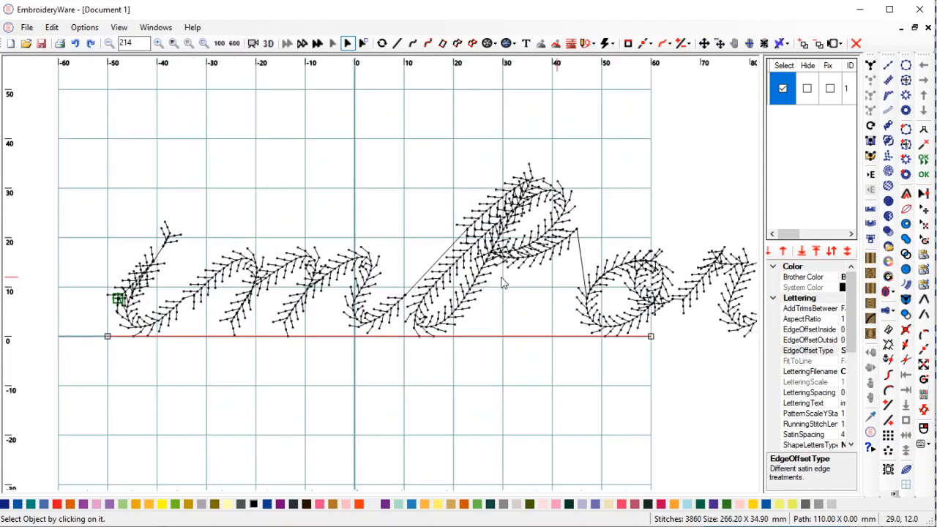
scroll(503, 282, "up", 3)
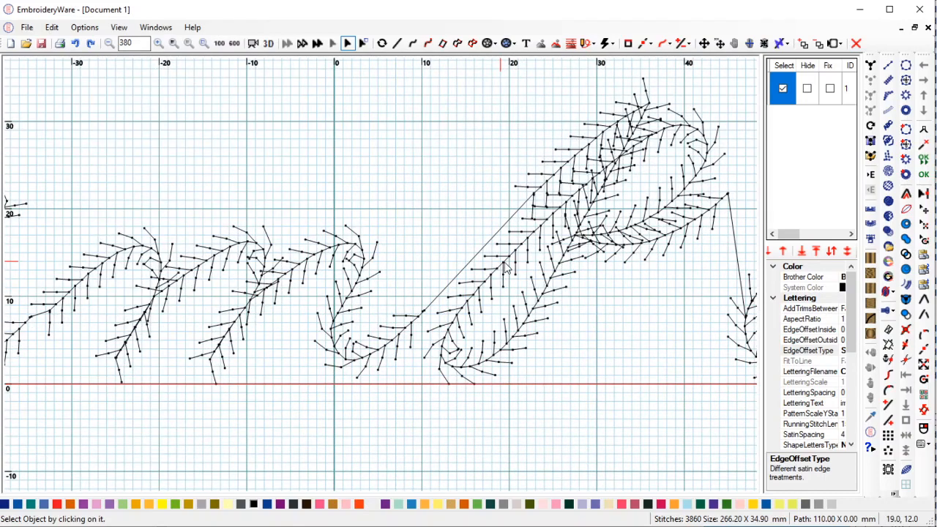
scroll(506, 267, "up", 1)
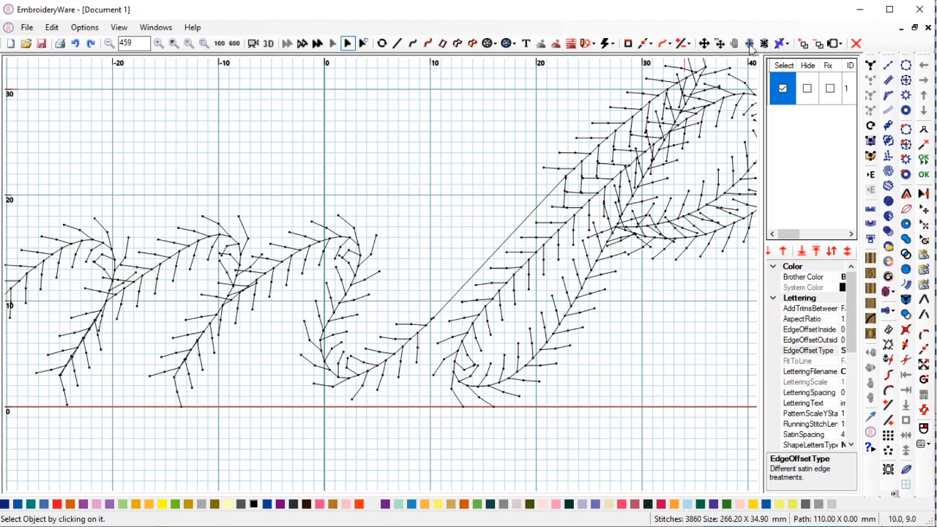
scroll(657, 204, "up", 1)
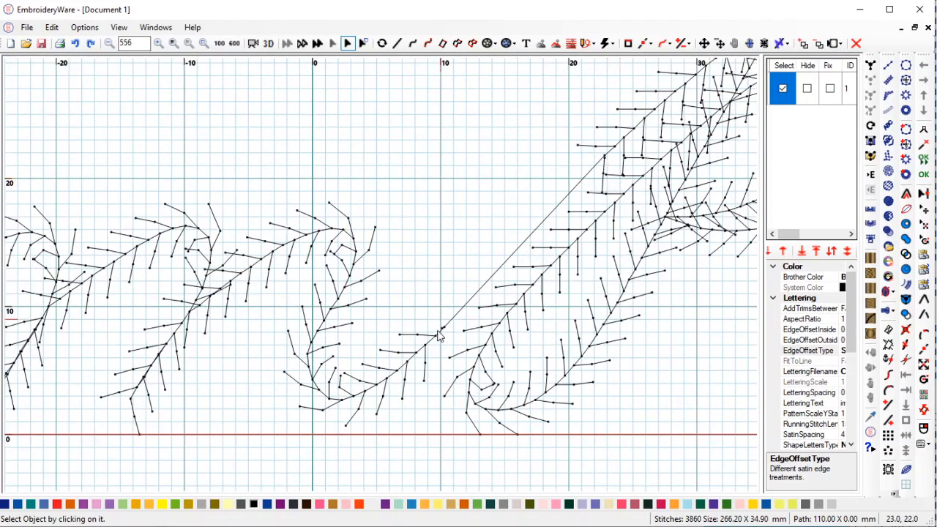
Measure the connecting line into the P letter: about 18.4 mm (X 12.7, Y 13.4).
left_click(838, 46)
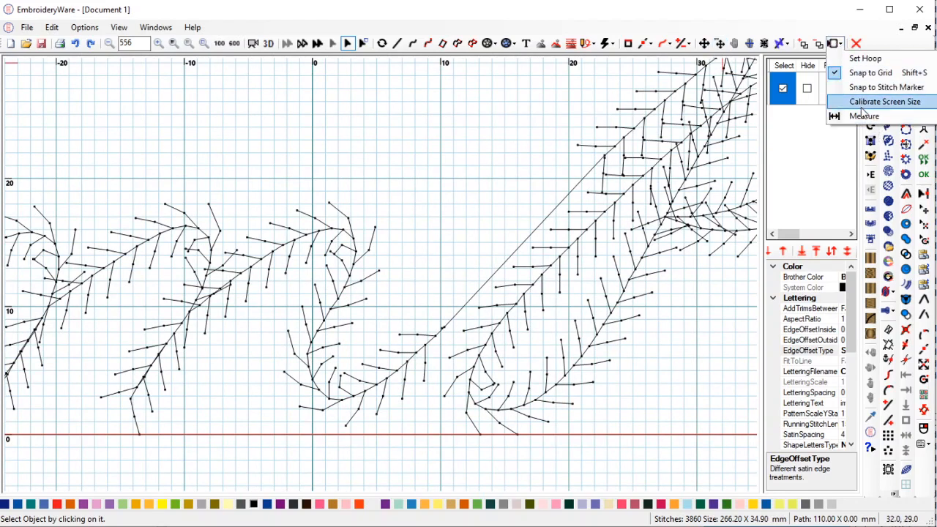
left_click(862, 115)
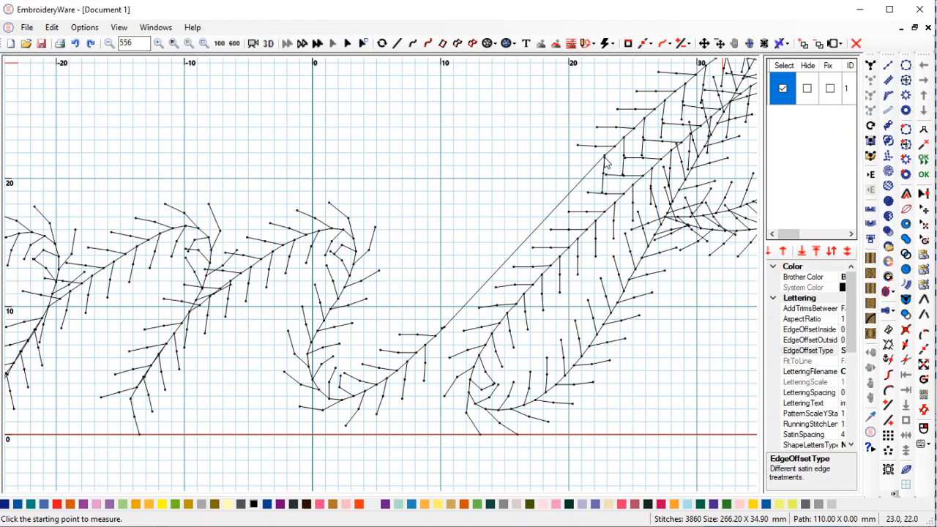
left_click(605, 162)
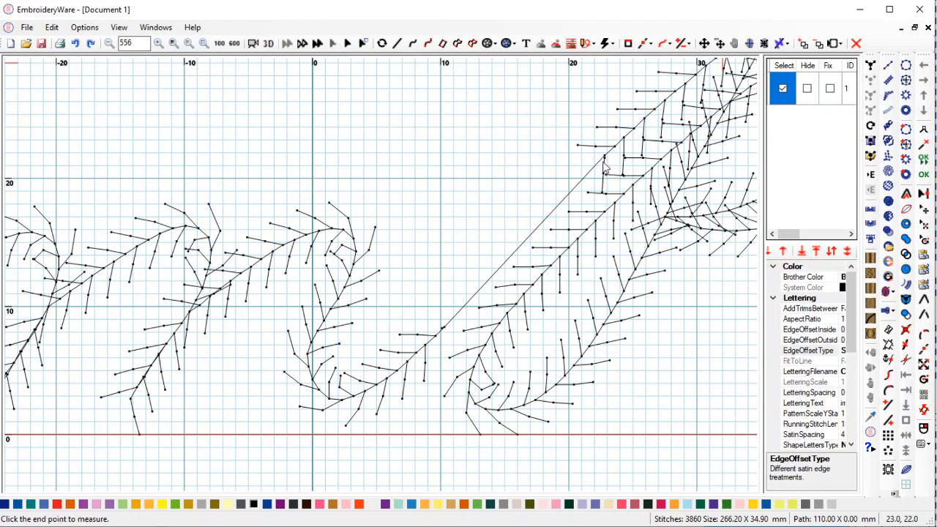
left_click(442, 330)
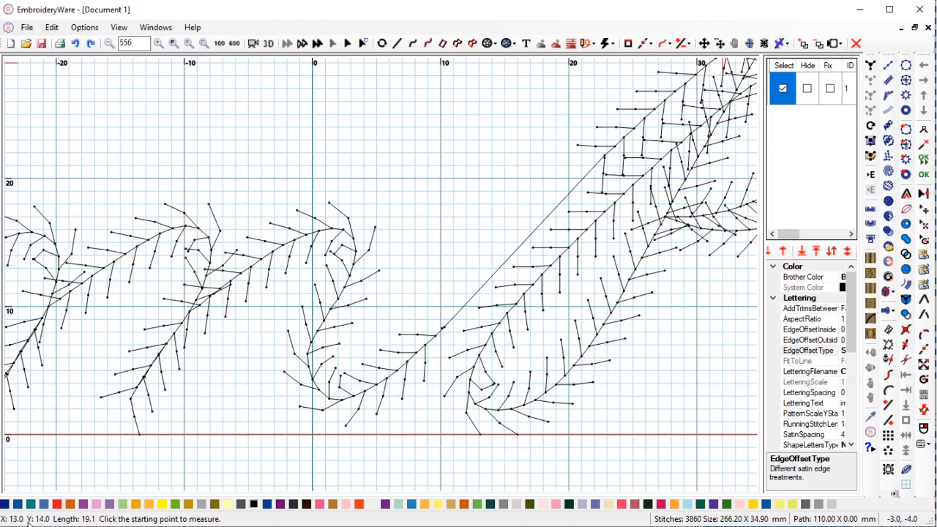
left_click(893, 494)
left_click(923, 497)
left_click(606, 163)
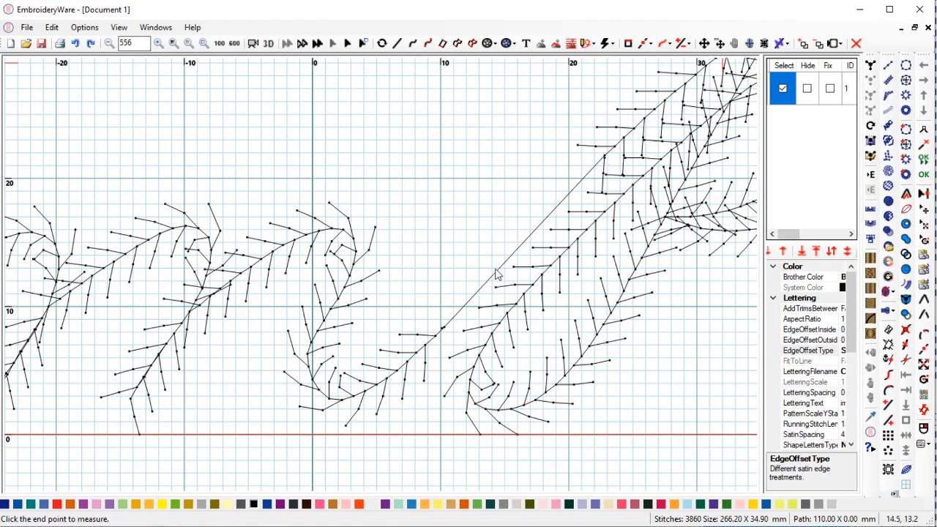
left_click(442, 333)
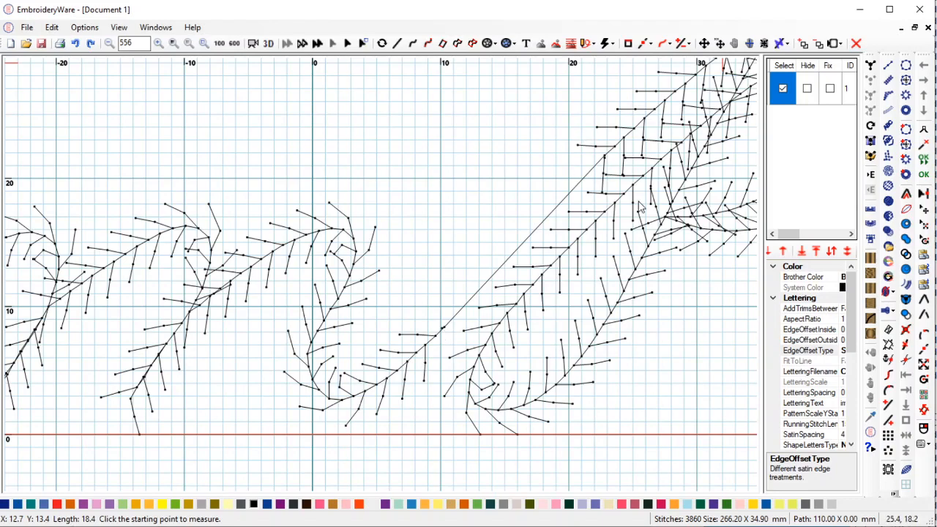
scroll(639, 207, "down", 3)
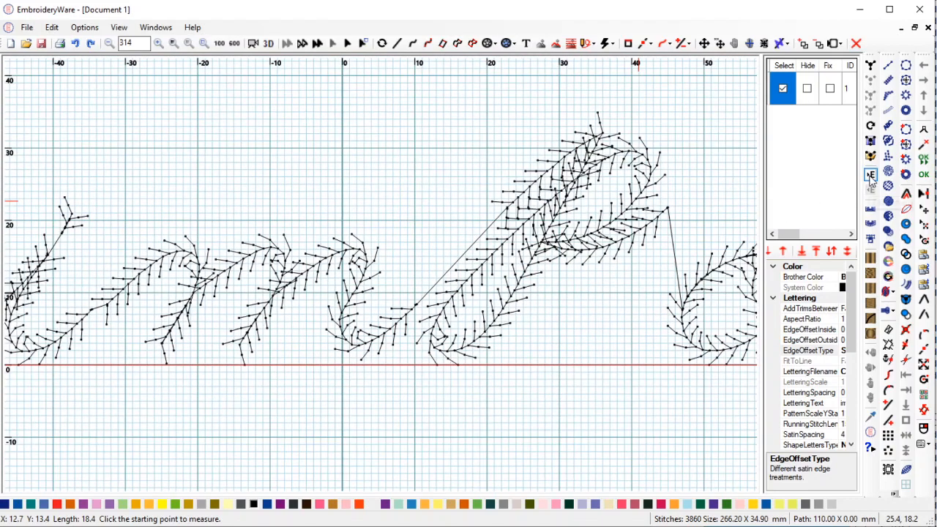
Open the set's P letter alone in a p_Editing document (705 stitches).
left_click(870, 175)
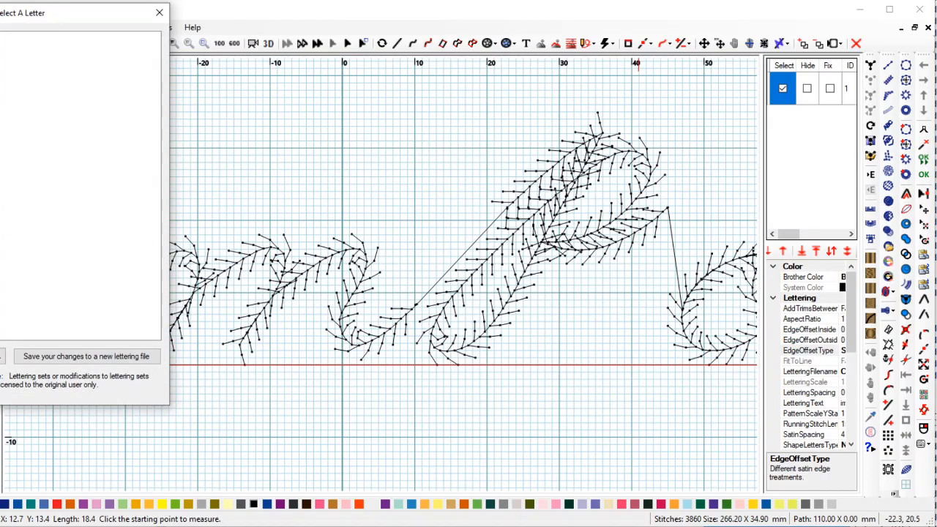
left_click(44, 165)
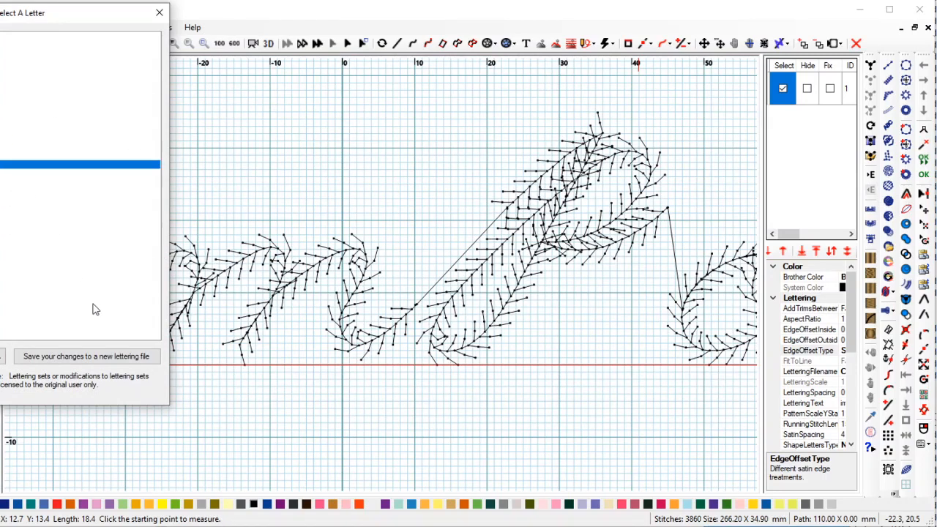
left_click(119, 356)
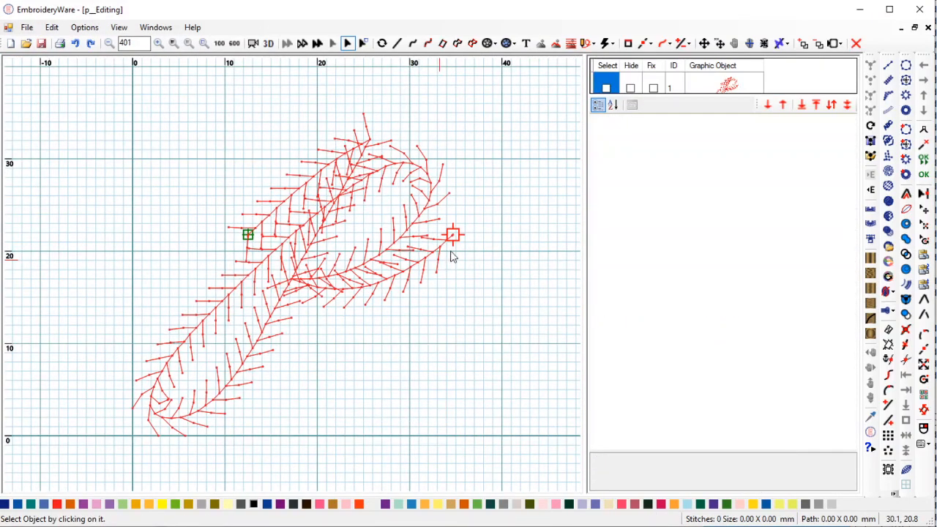
In Move By Dimension, keep X at 10 and change the Y distance from 14.8 to 13.8 mm.
left_click(720, 44)
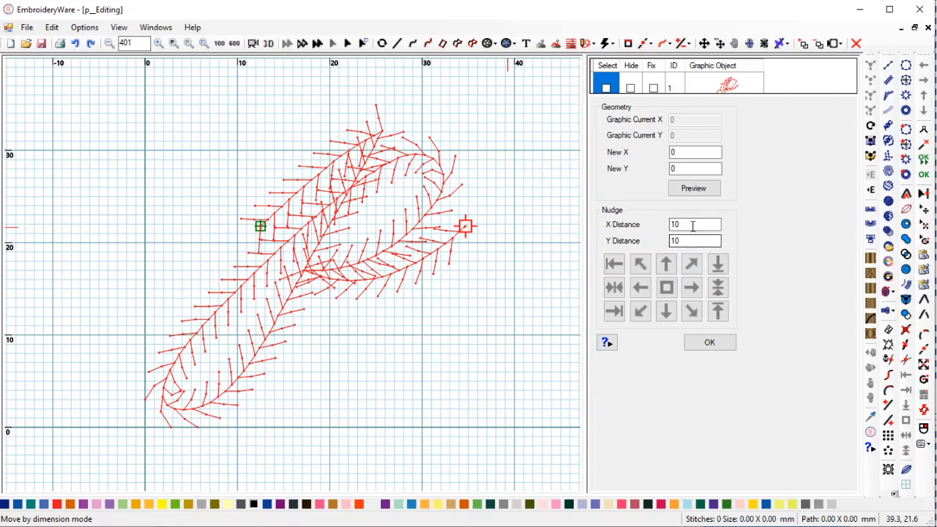
double_click(688, 152)
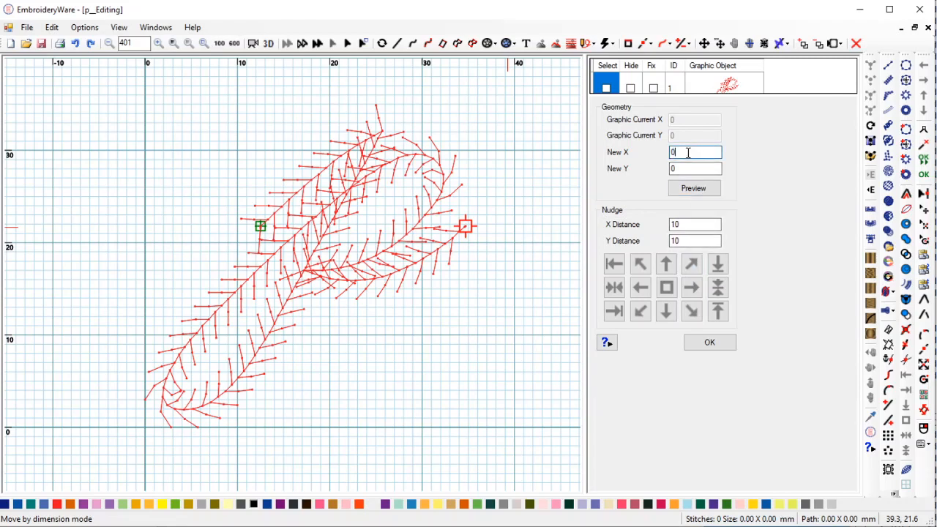
left_click_drag(688, 225, 650, 221)
left_click(695, 240)
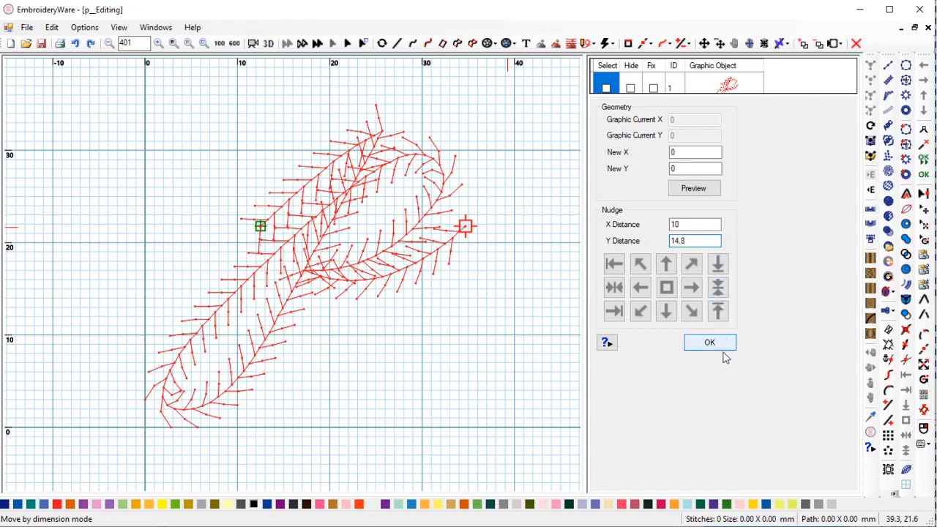
left_click_drag(698, 239, 664, 244)
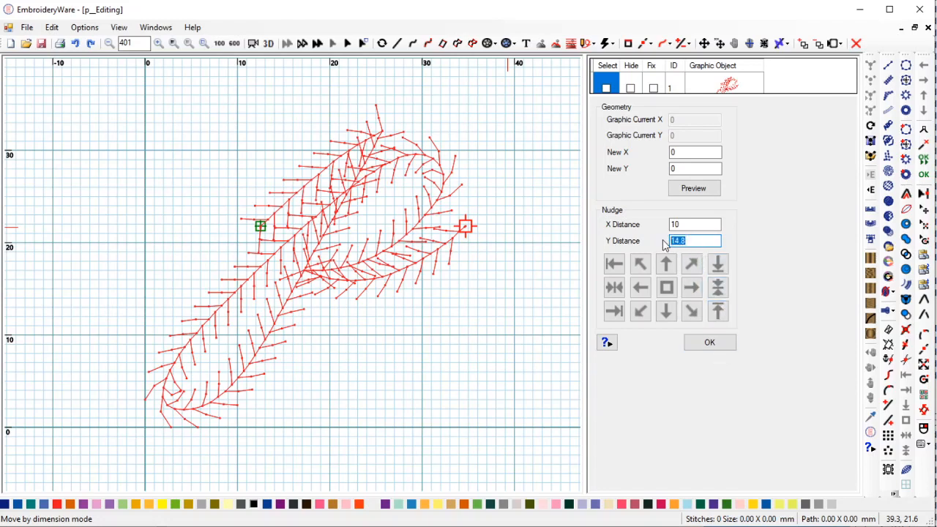
type("13.8")
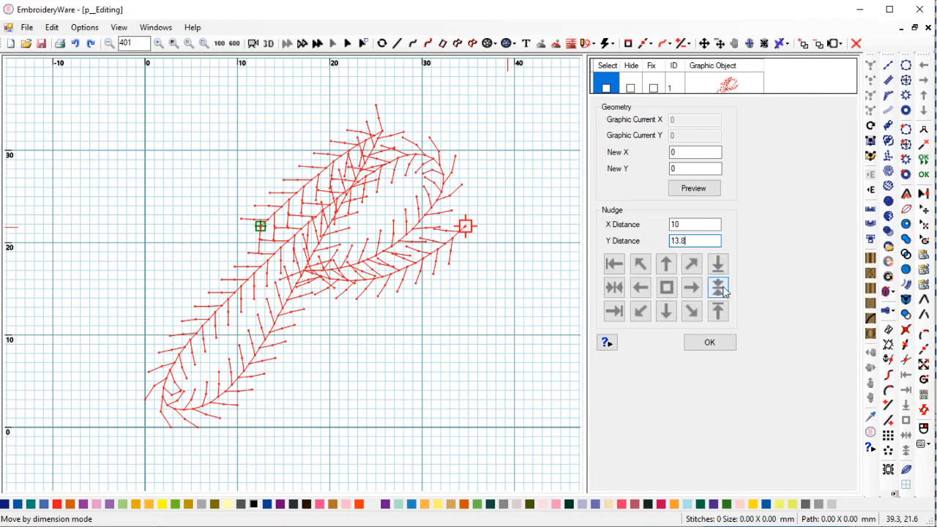
Confirm the 10 × 13.8 mm nudge distances and select the P letter's stitches.
left_click(666, 313)
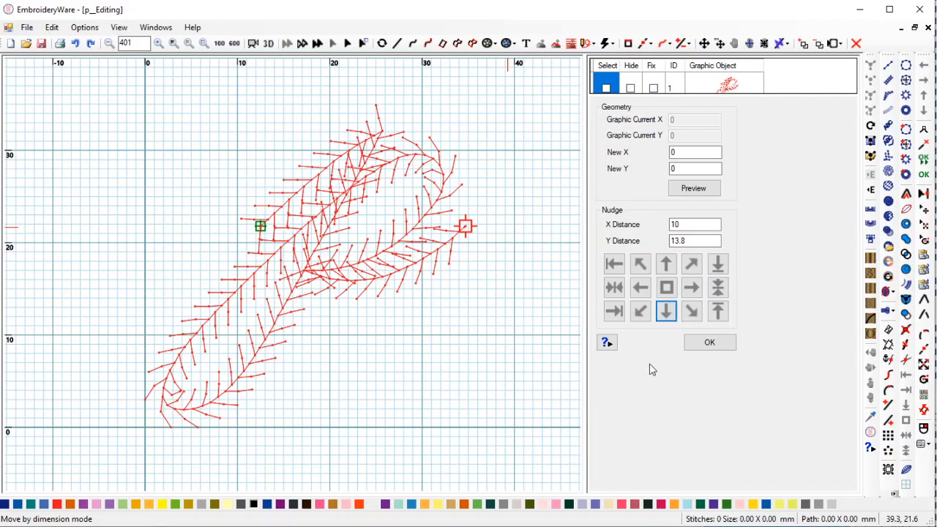
left_click(709, 343)
left_click(606, 88)
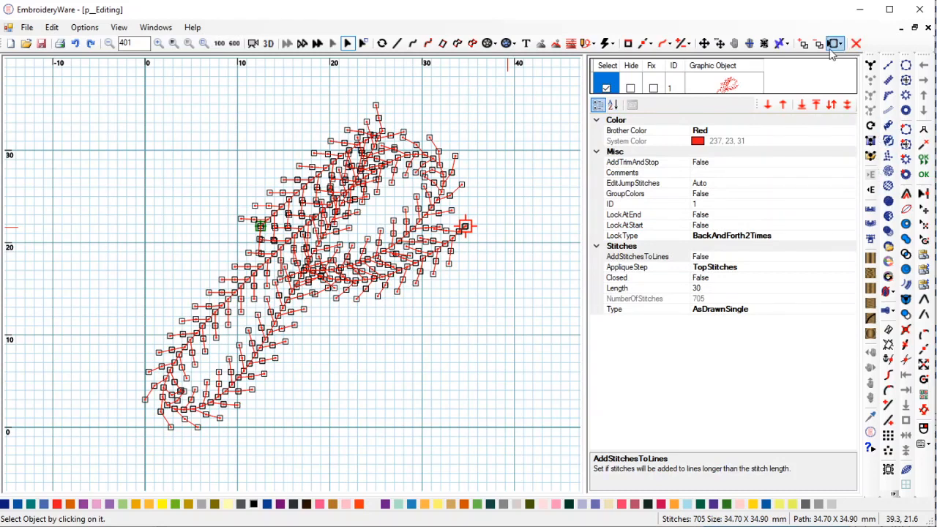
Nudge the p letter down 13.8 mm, confirm, and return to Document 1.
left_click(720, 44)
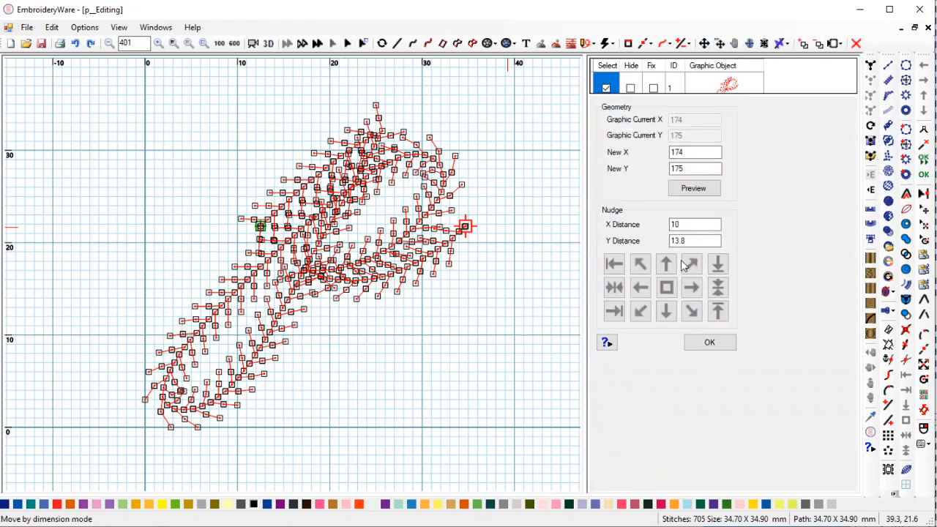
left_click(691, 240)
left_click(673, 314)
left_click(671, 315)
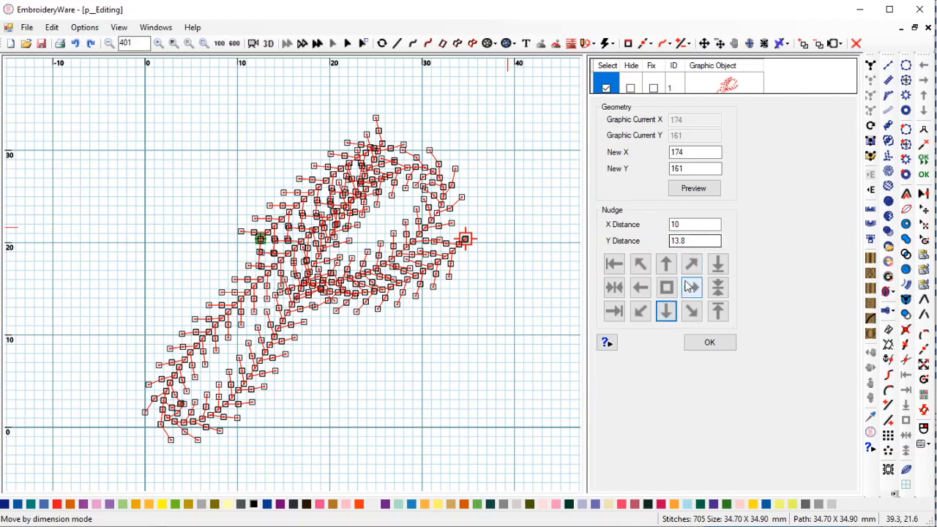
left_click(666, 265)
left_click(682, 240)
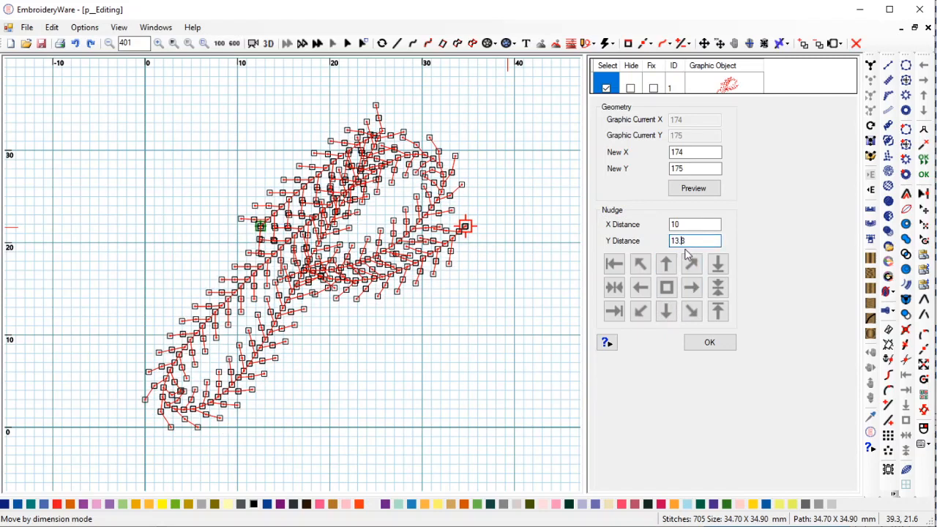
left_click(669, 312)
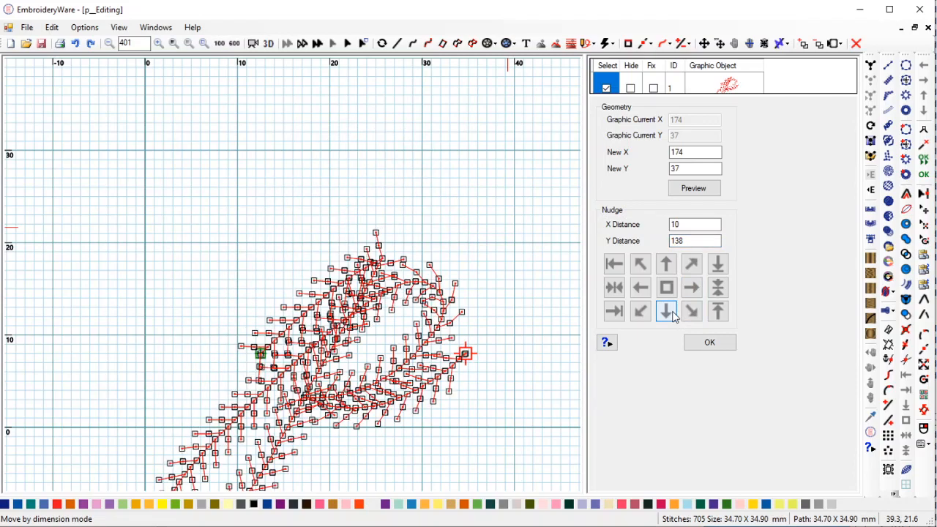
left_click(723, 344)
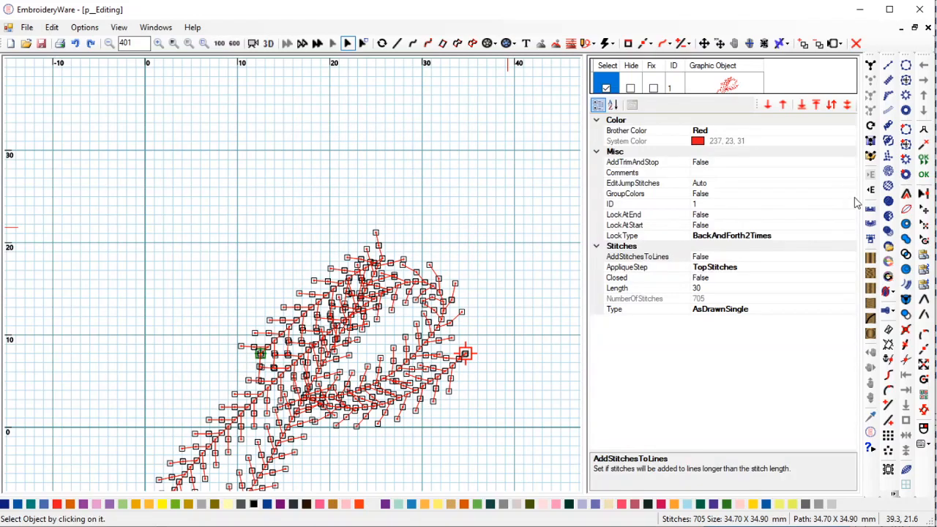
left_click(870, 191)
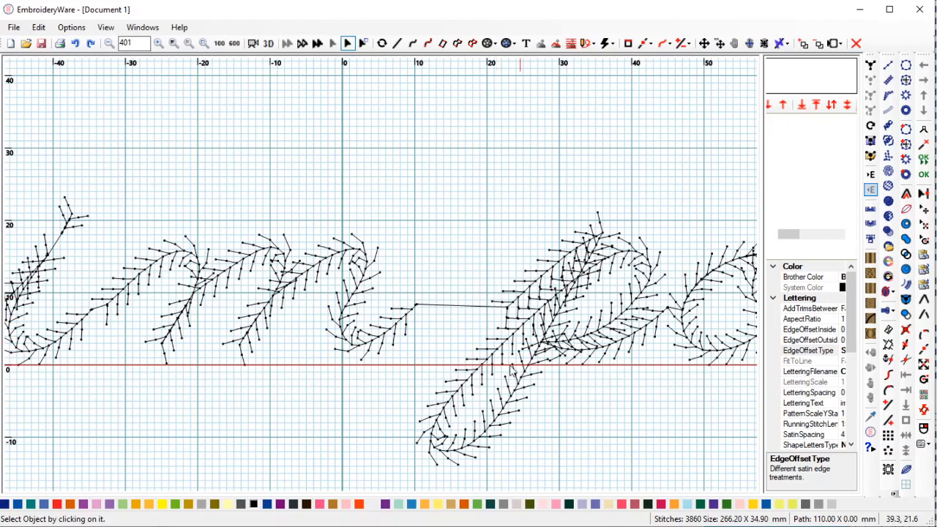
Pan and zoom along the 'imported set' lettering to inspect the lowered p.
left_click_drag(515, 349, 560, 349)
scroll(556, 357, "down", 2)
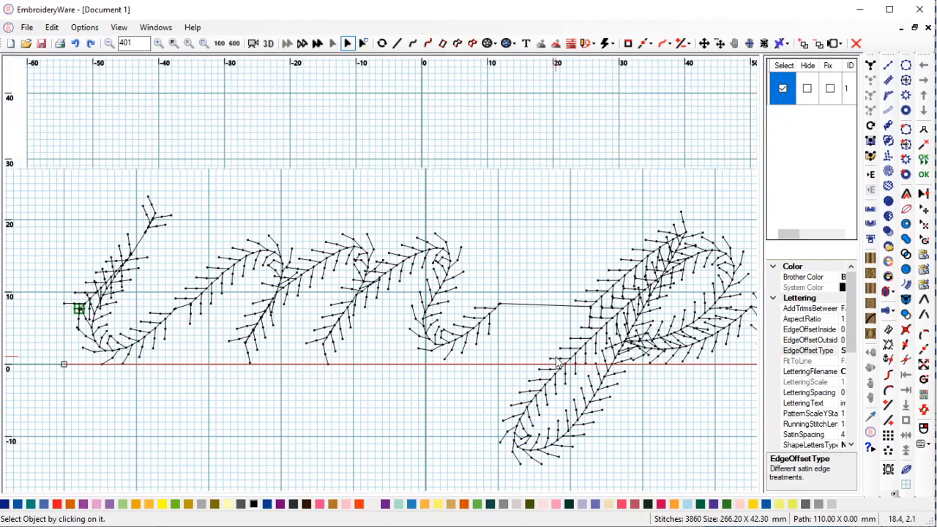
scroll(612, 361, "down", 2)
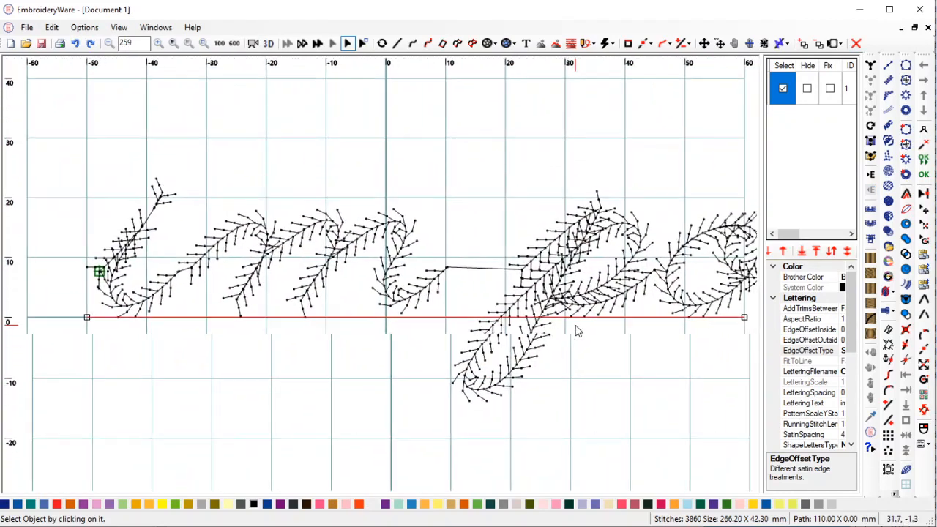
left_click_drag(600, 300, 360, 281)
left_click_drag(486, 307, 306, 320)
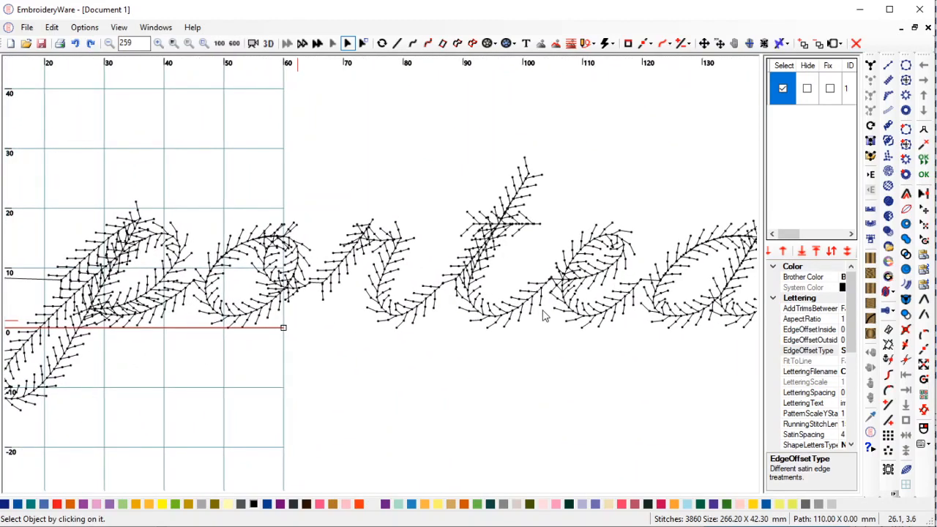
scroll(543, 312, "down", 1)
scroll(429, 346, "down", 2)
scroll(439, 348, "up", 1)
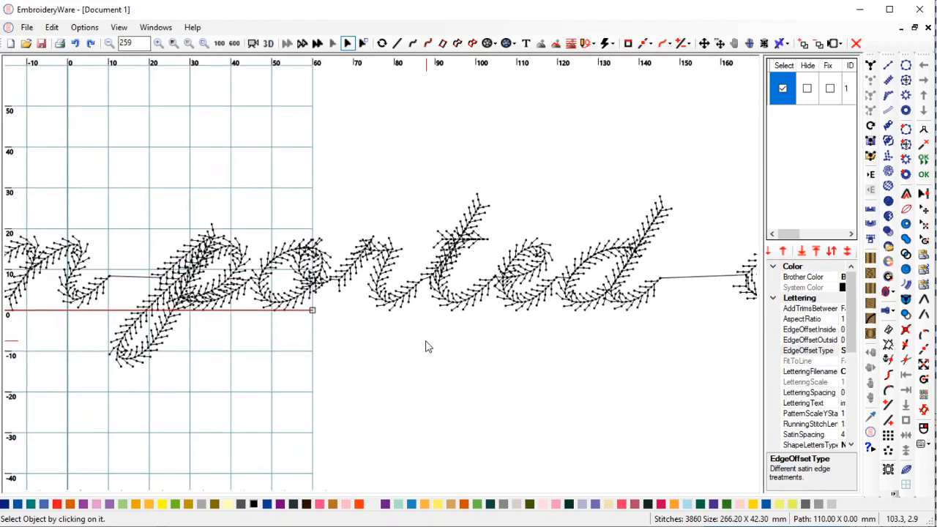
scroll(410, 345, "down", 1)
Widen the properties panel and scroll down to the SpacingAuto property.
left_click_drag(386, 337, 749, 329)
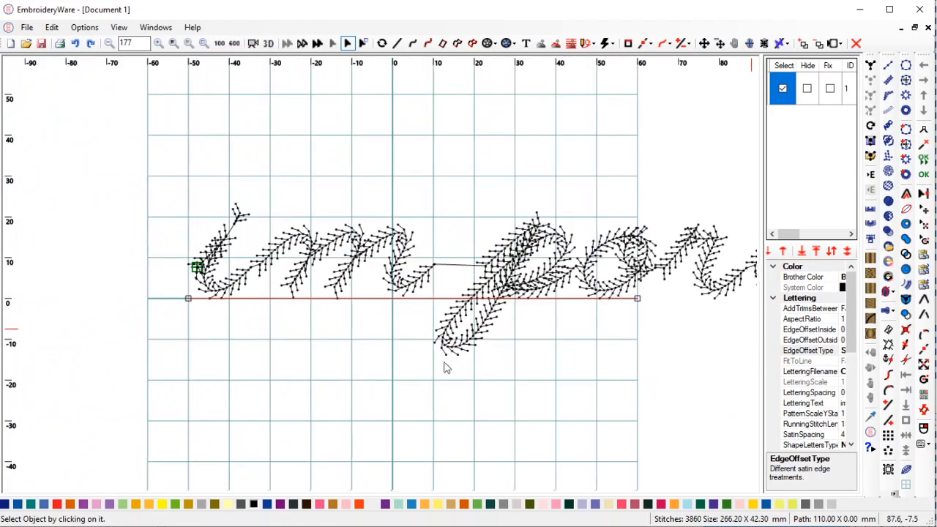
scroll(428, 356, "up", 2)
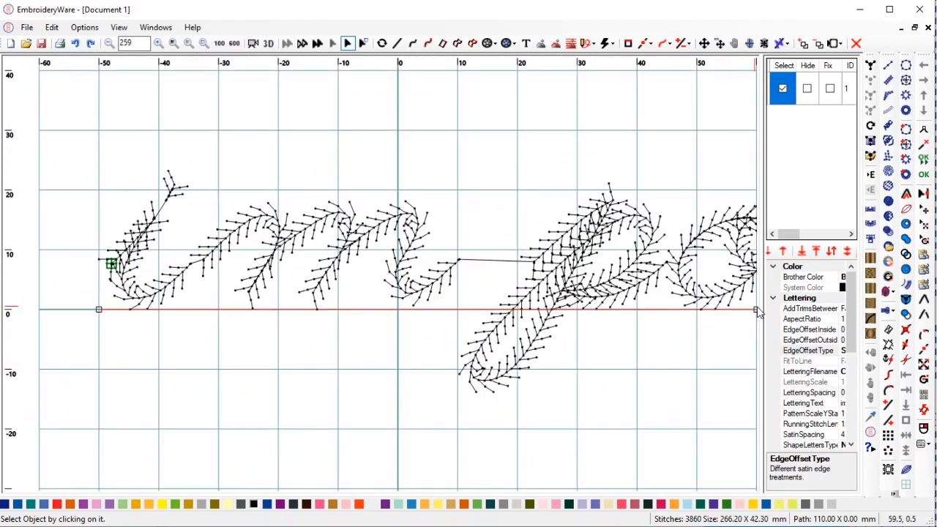
left_click_drag(759, 311, 679, 315)
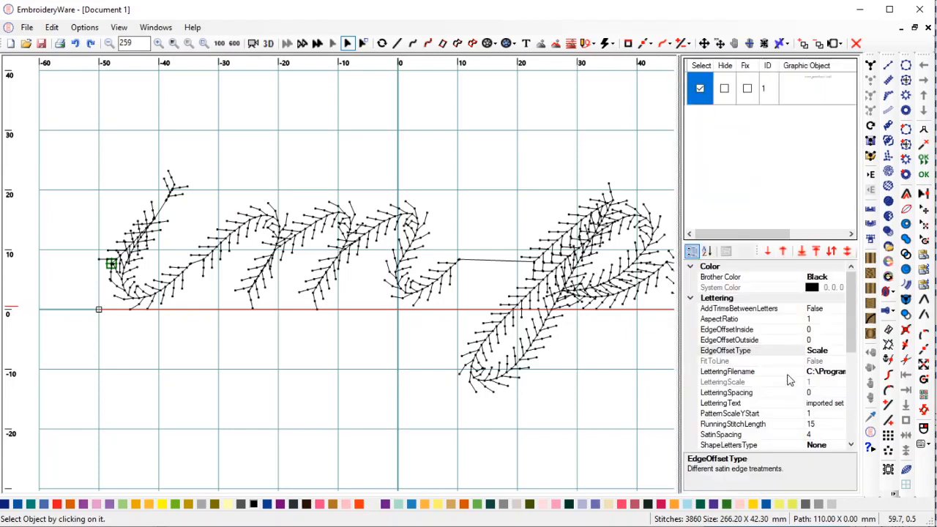
left_click_drag(852, 338, 857, 371)
Switch SpacingAuto to Manual letter spacing and select the p's Spacing X.
left_click(840, 393)
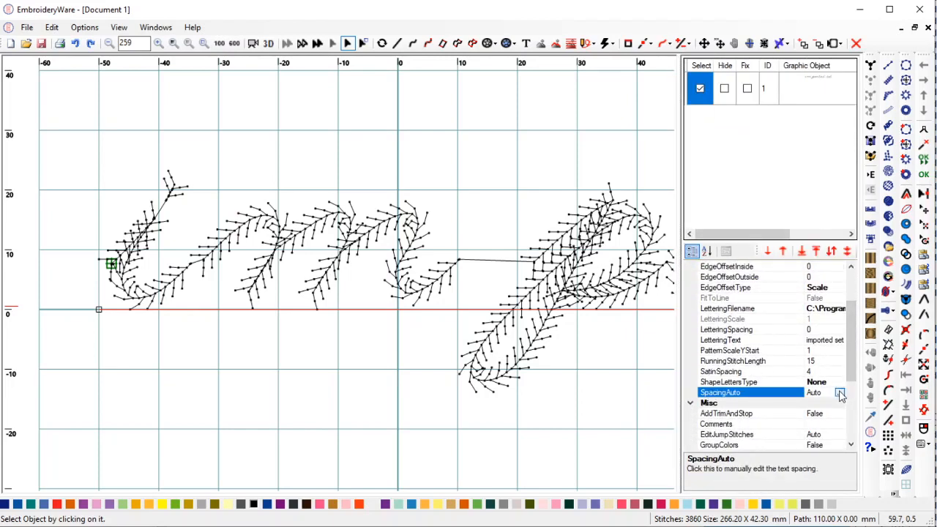
left_click(839, 393)
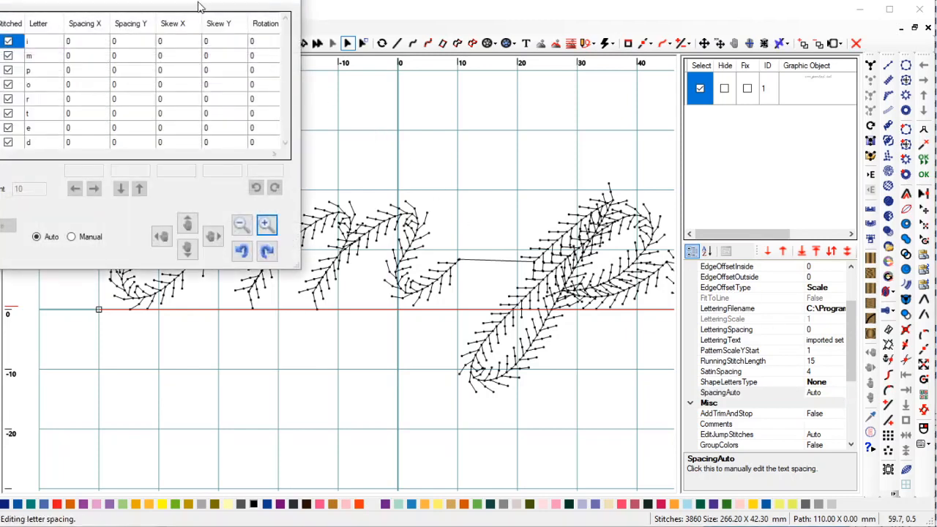
left_click_drag(188, 6, 903, 237)
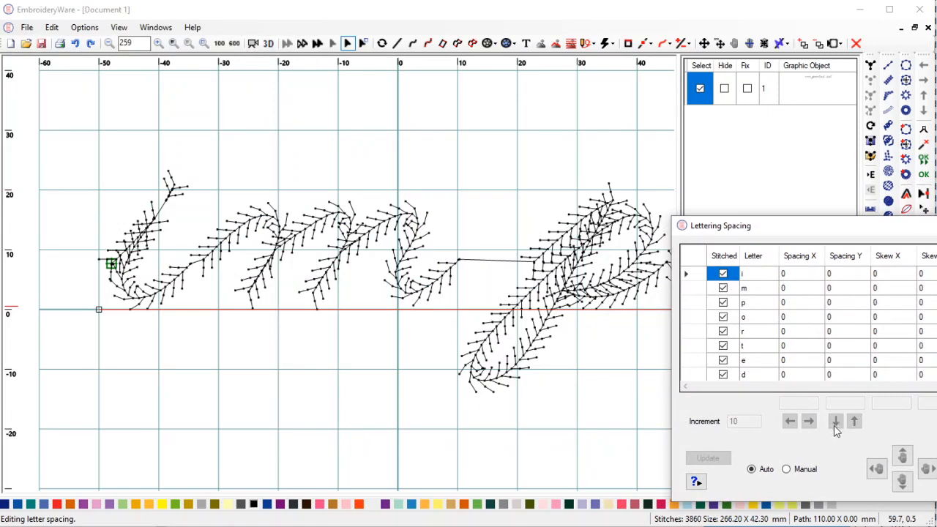
left_click(785, 469)
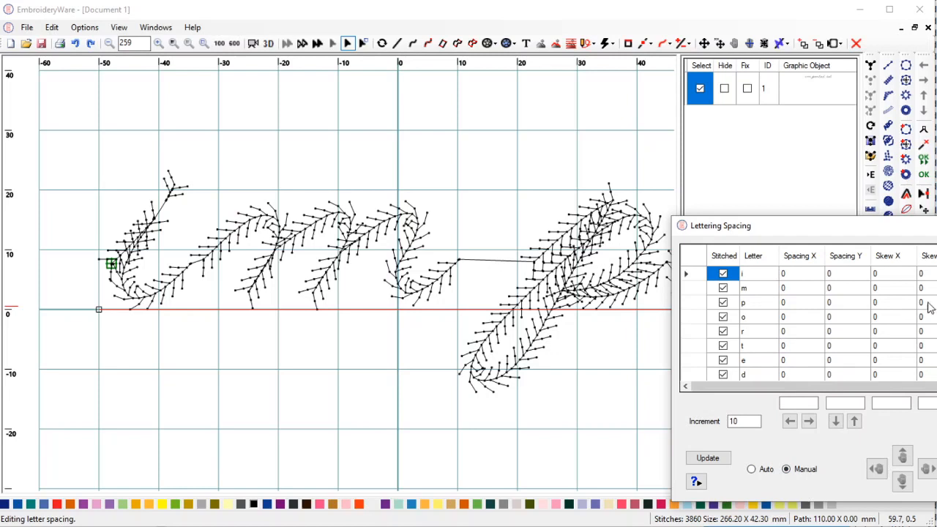
left_click(809, 307)
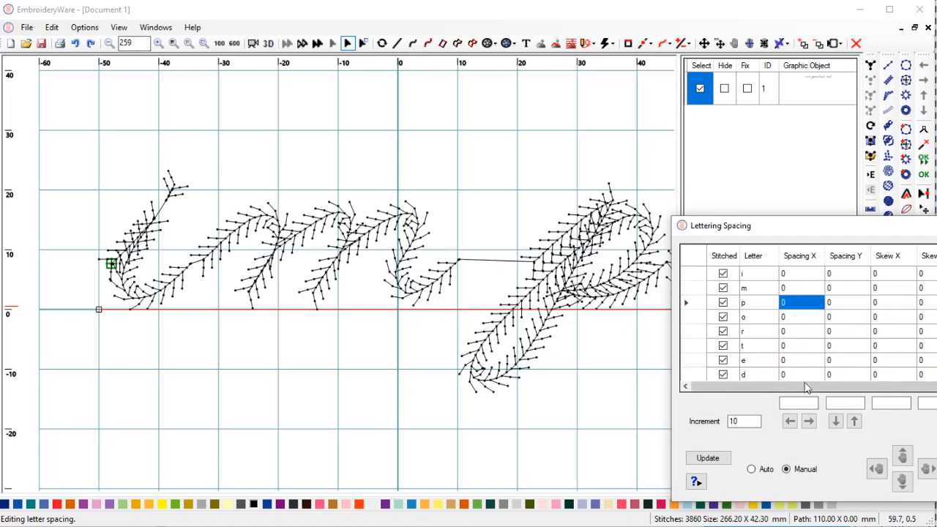
Tighten the p's horizontal spacing to -150, then loosen it to -130.
left_click(788, 422)
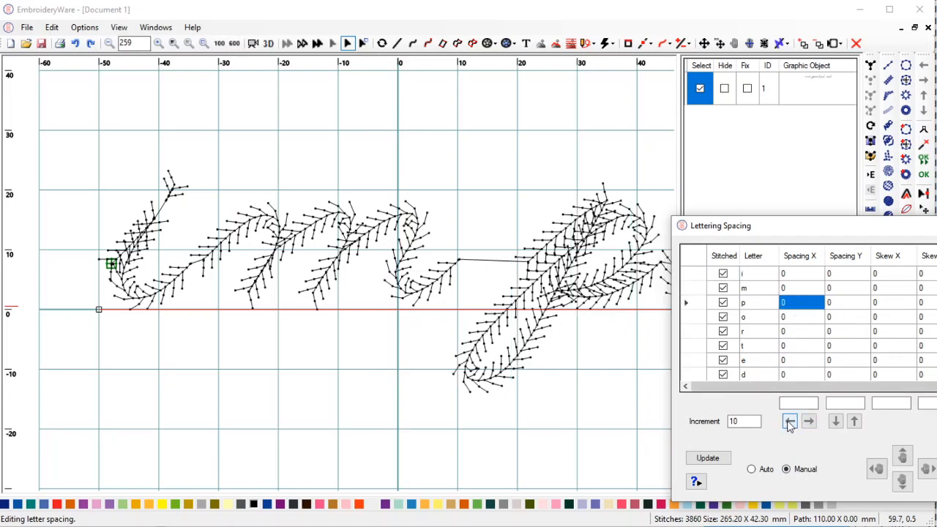
left_click(789, 424)
left_click(789, 422)
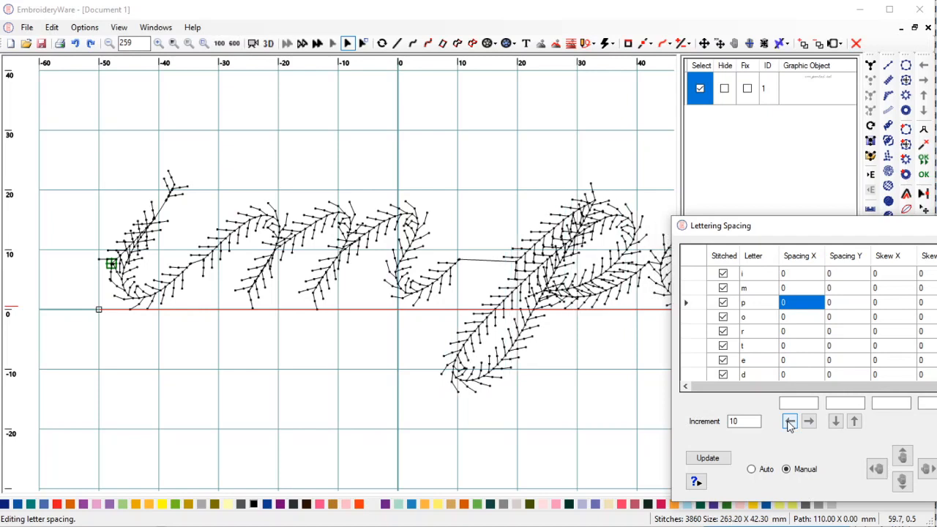
left_click(789, 422)
left_click(789, 422)
left_click(789, 422)
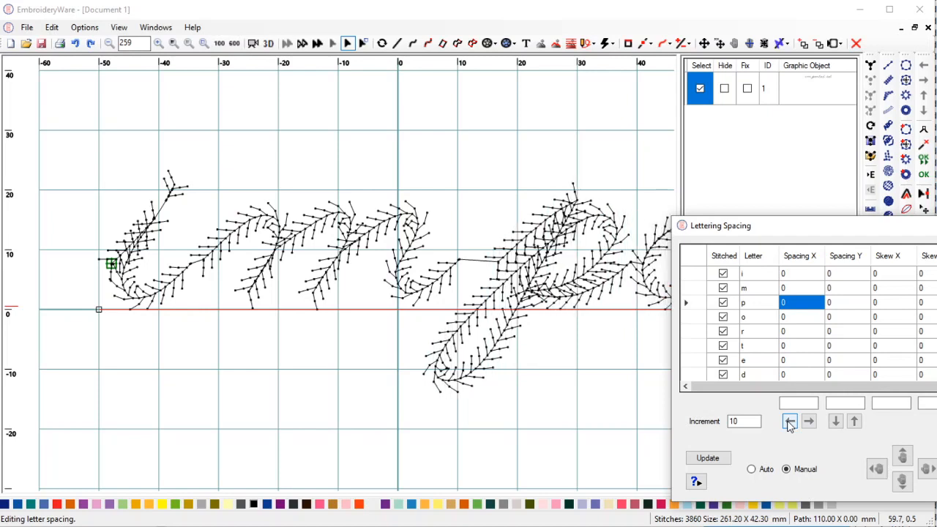
left_click(789, 422)
left_click(788, 422)
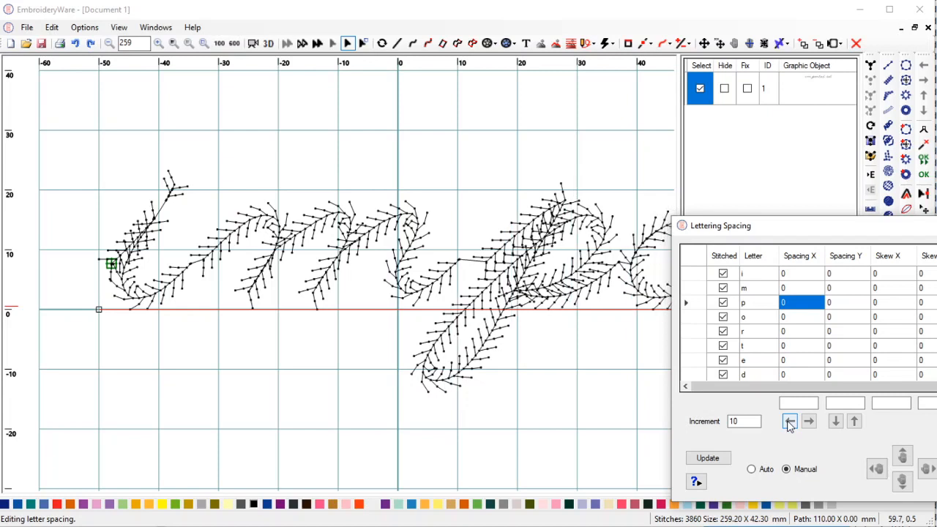
left_click(789, 422)
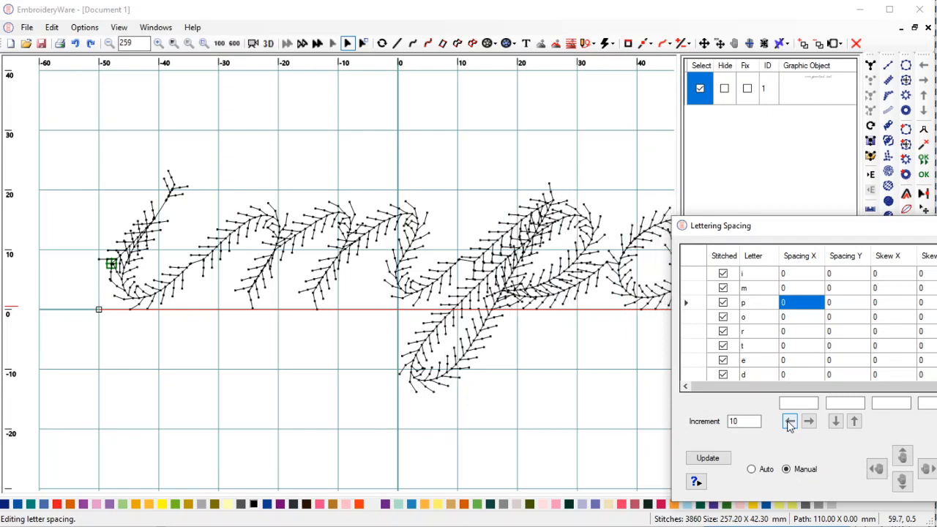
left_click(789, 423)
left_click(788, 422)
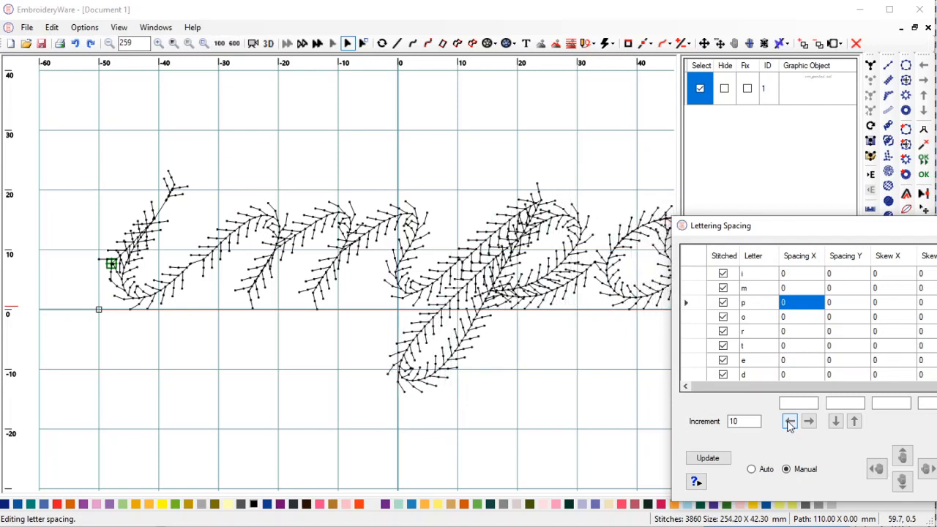
left_click(789, 422)
left_click(788, 422)
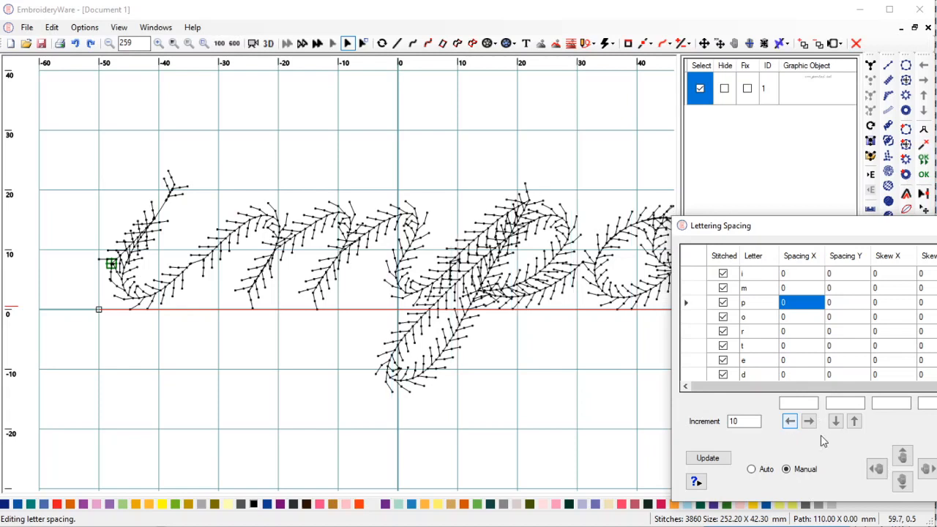
left_click(808, 423)
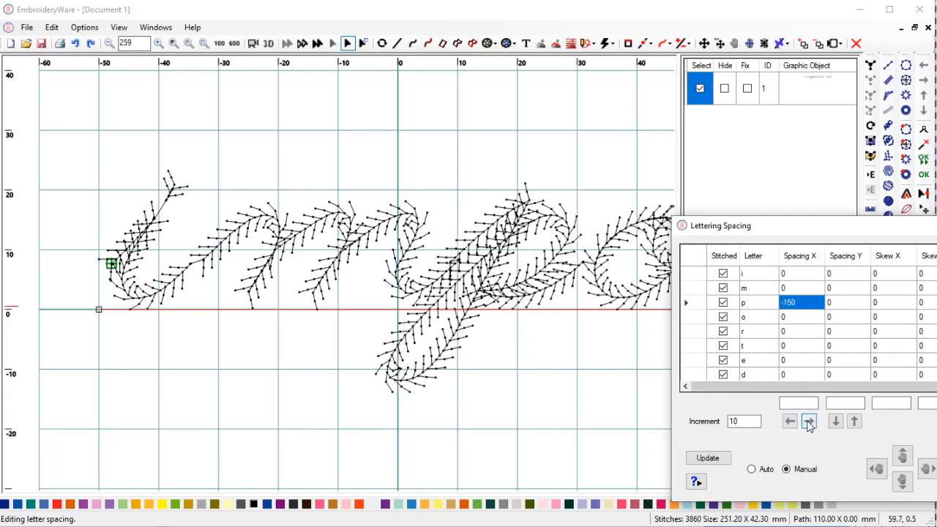
left_click(809, 423)
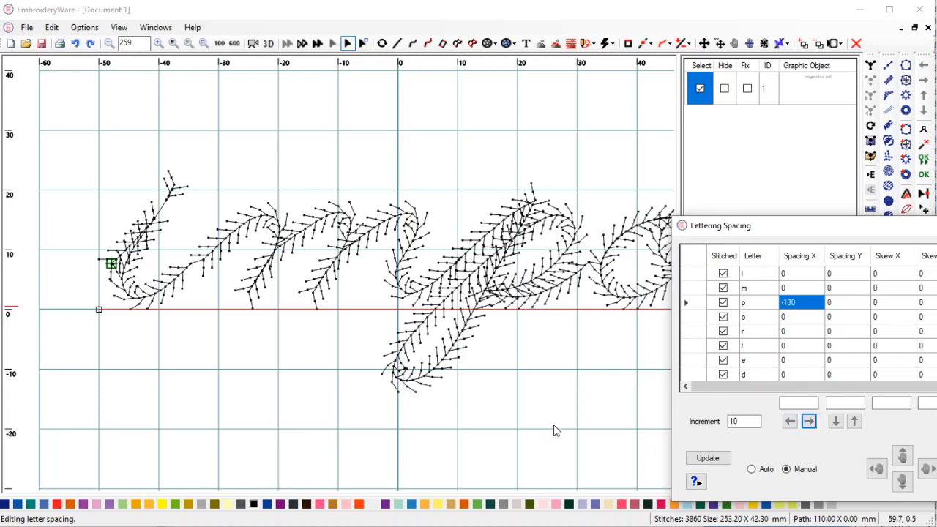
Set the m's horizontal spacing to -15, using an increment of 5.
left_click(815, 288)
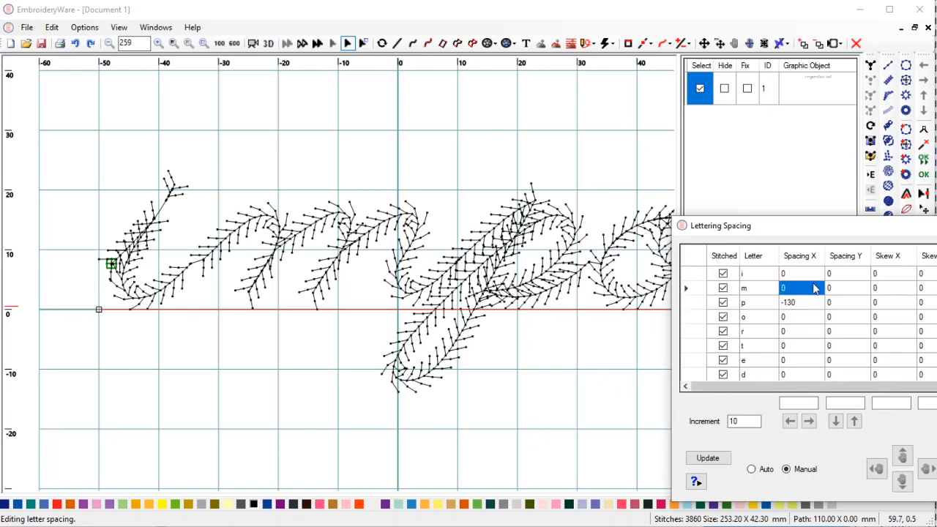
left_click(789, 422)
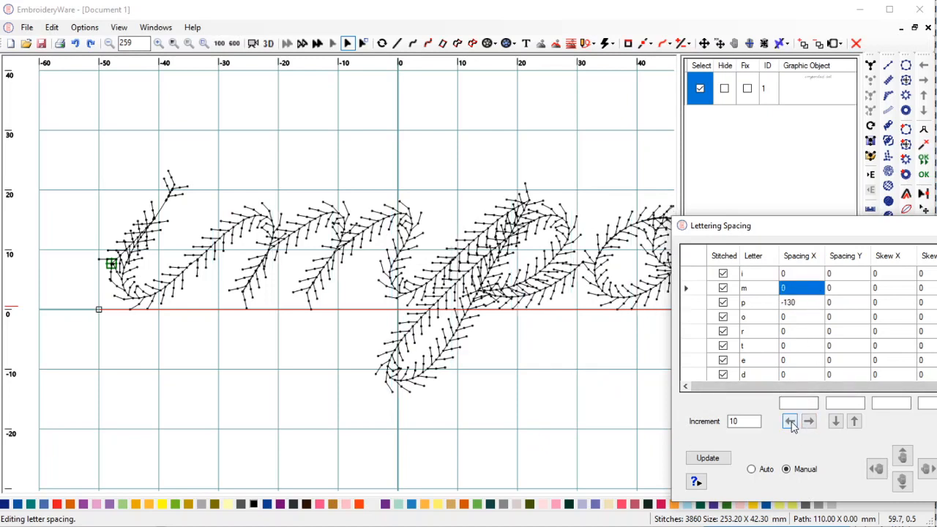
left_click(790, 422)
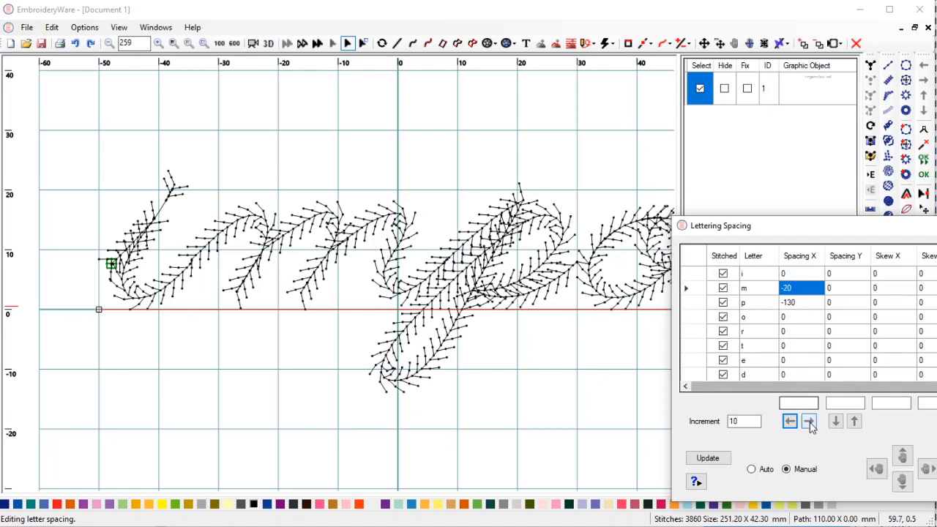
left_click(741, 421)
double_click(741, 420)
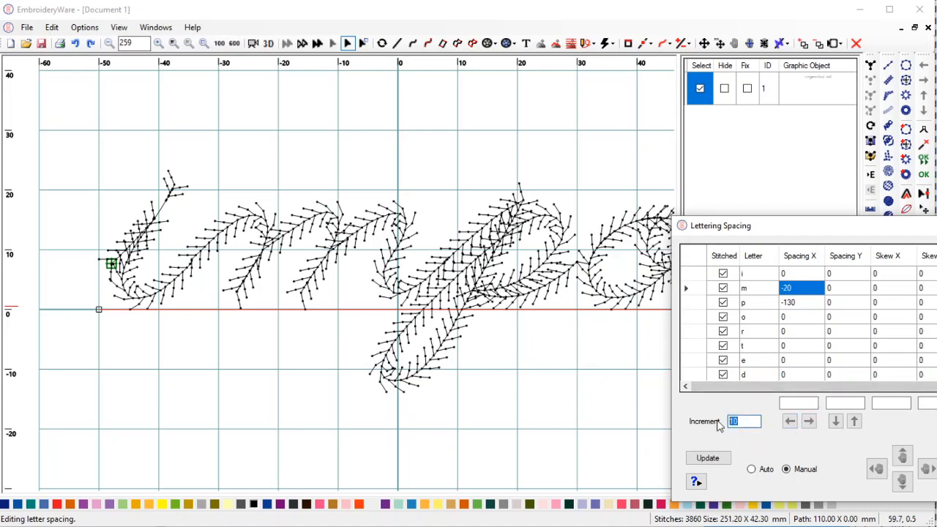
type("5")
left_click(809, 420)
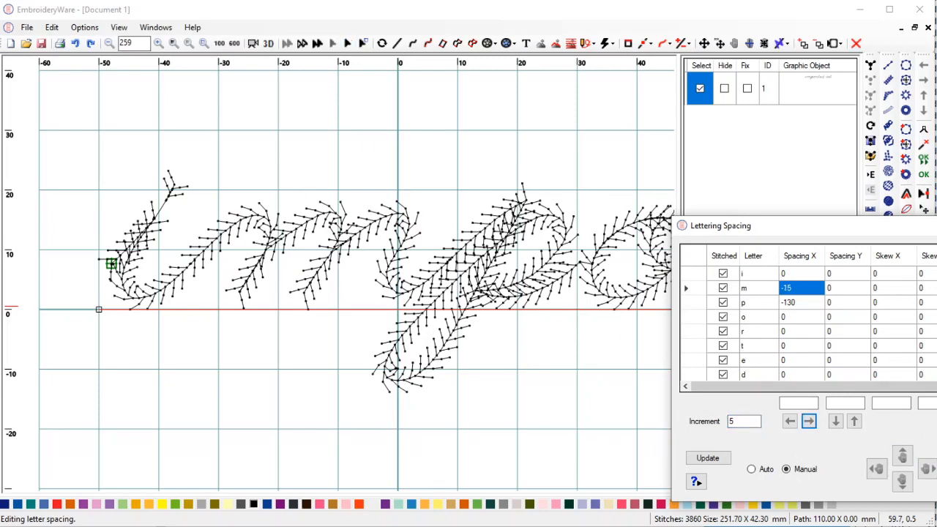
Close the letter spacing editor and view the lettering as a 3D stitch preview.
left_click(935, 226)
left_click_drag(588, 351, 574, 328)
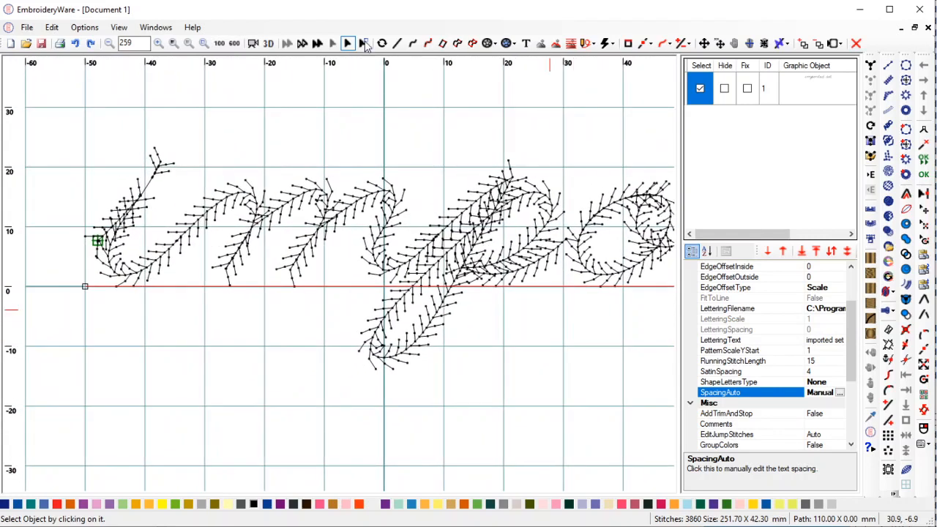
left_click(268, 43)
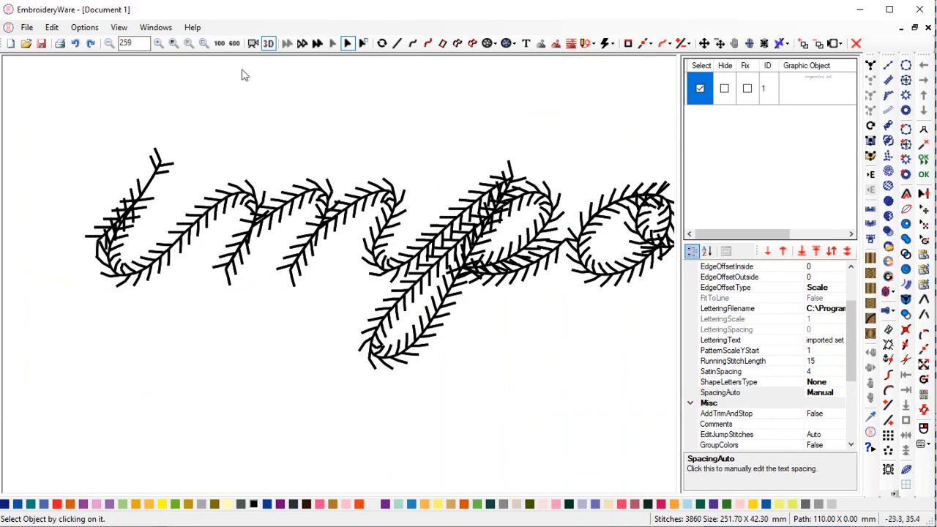